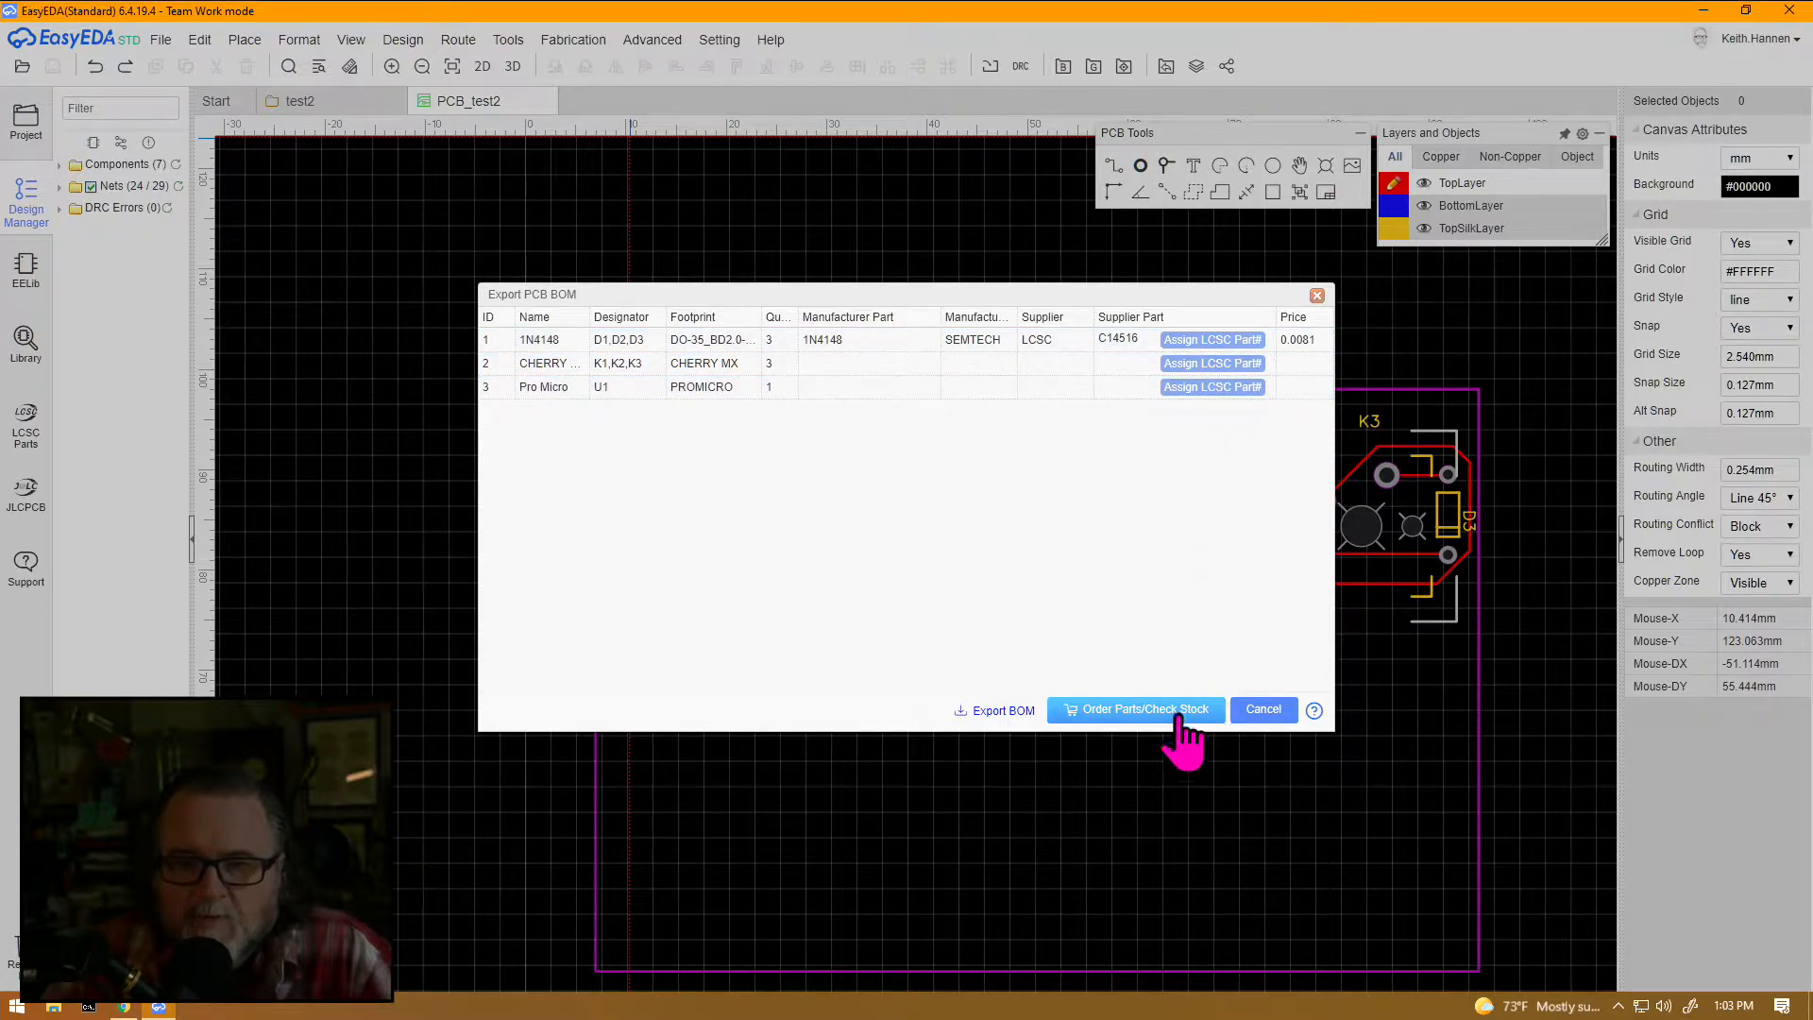
Close the PCB BOM export without saving a BOM file
{"action": "left_click", "coordinate": [996, 718]}
{"action": "left_click", "coordinate": [855, 480]}
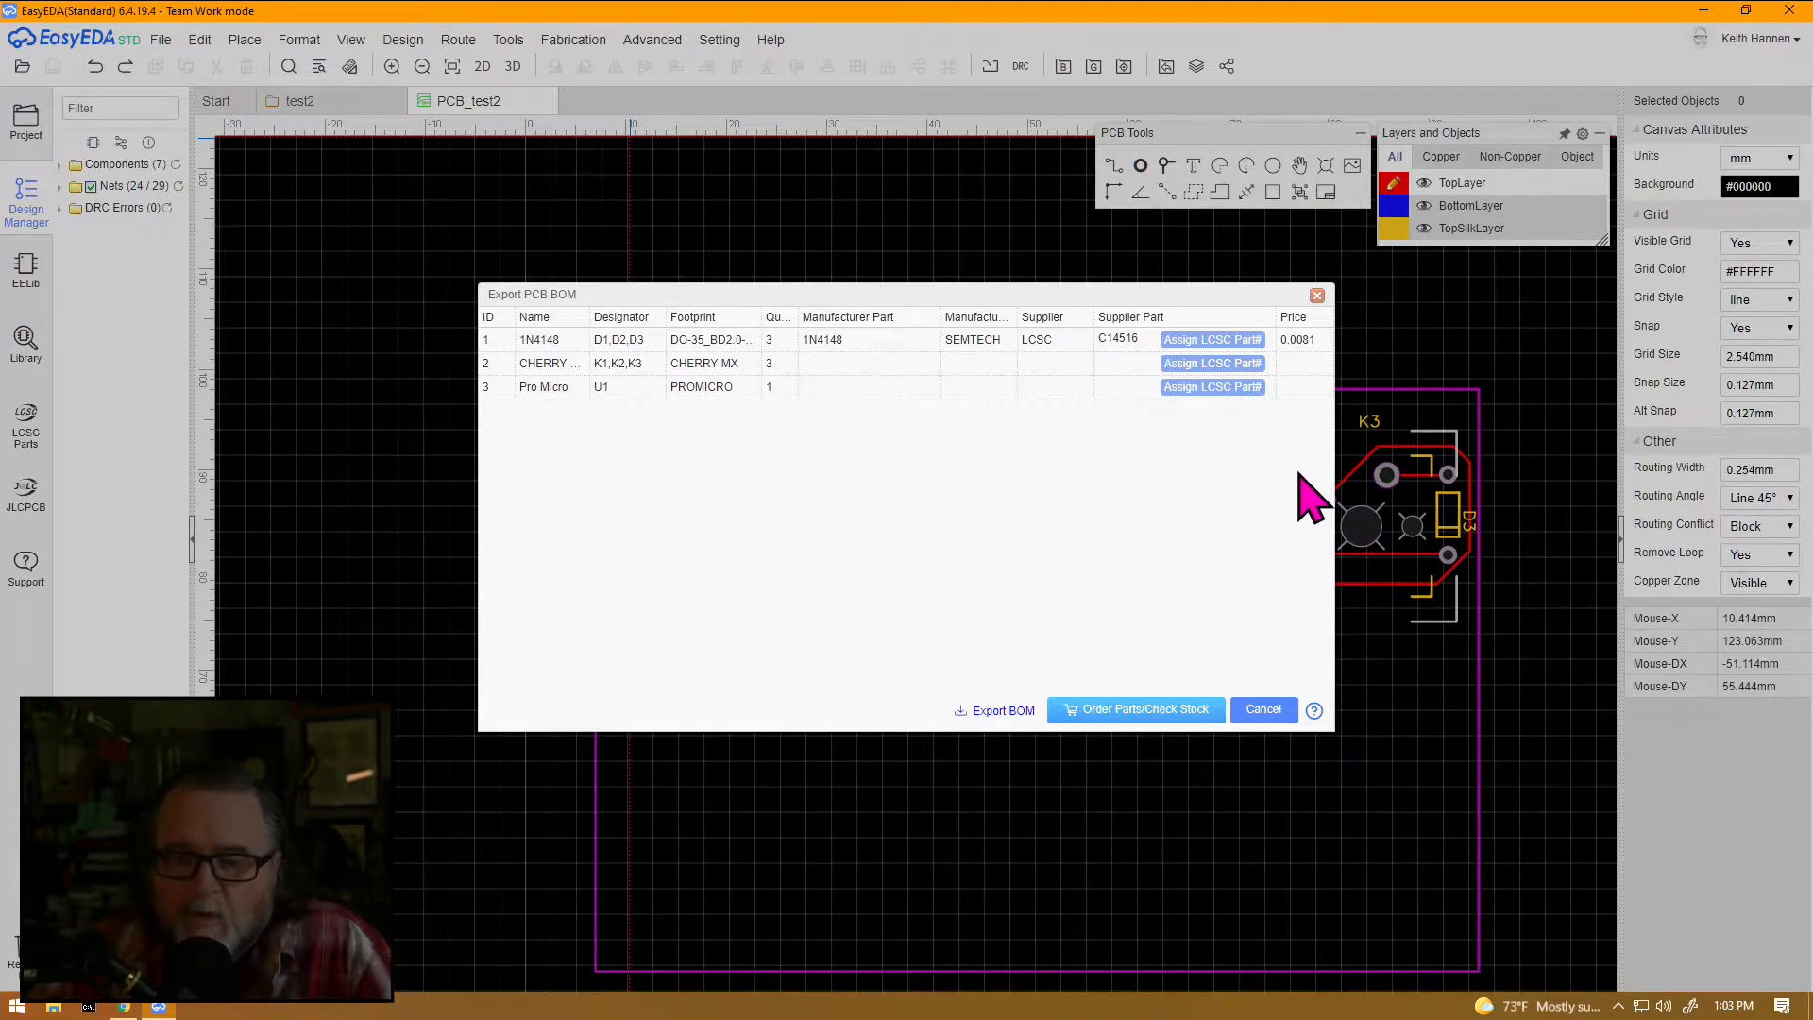
{"action": "left_click", "coordinate": [1318, 296]}
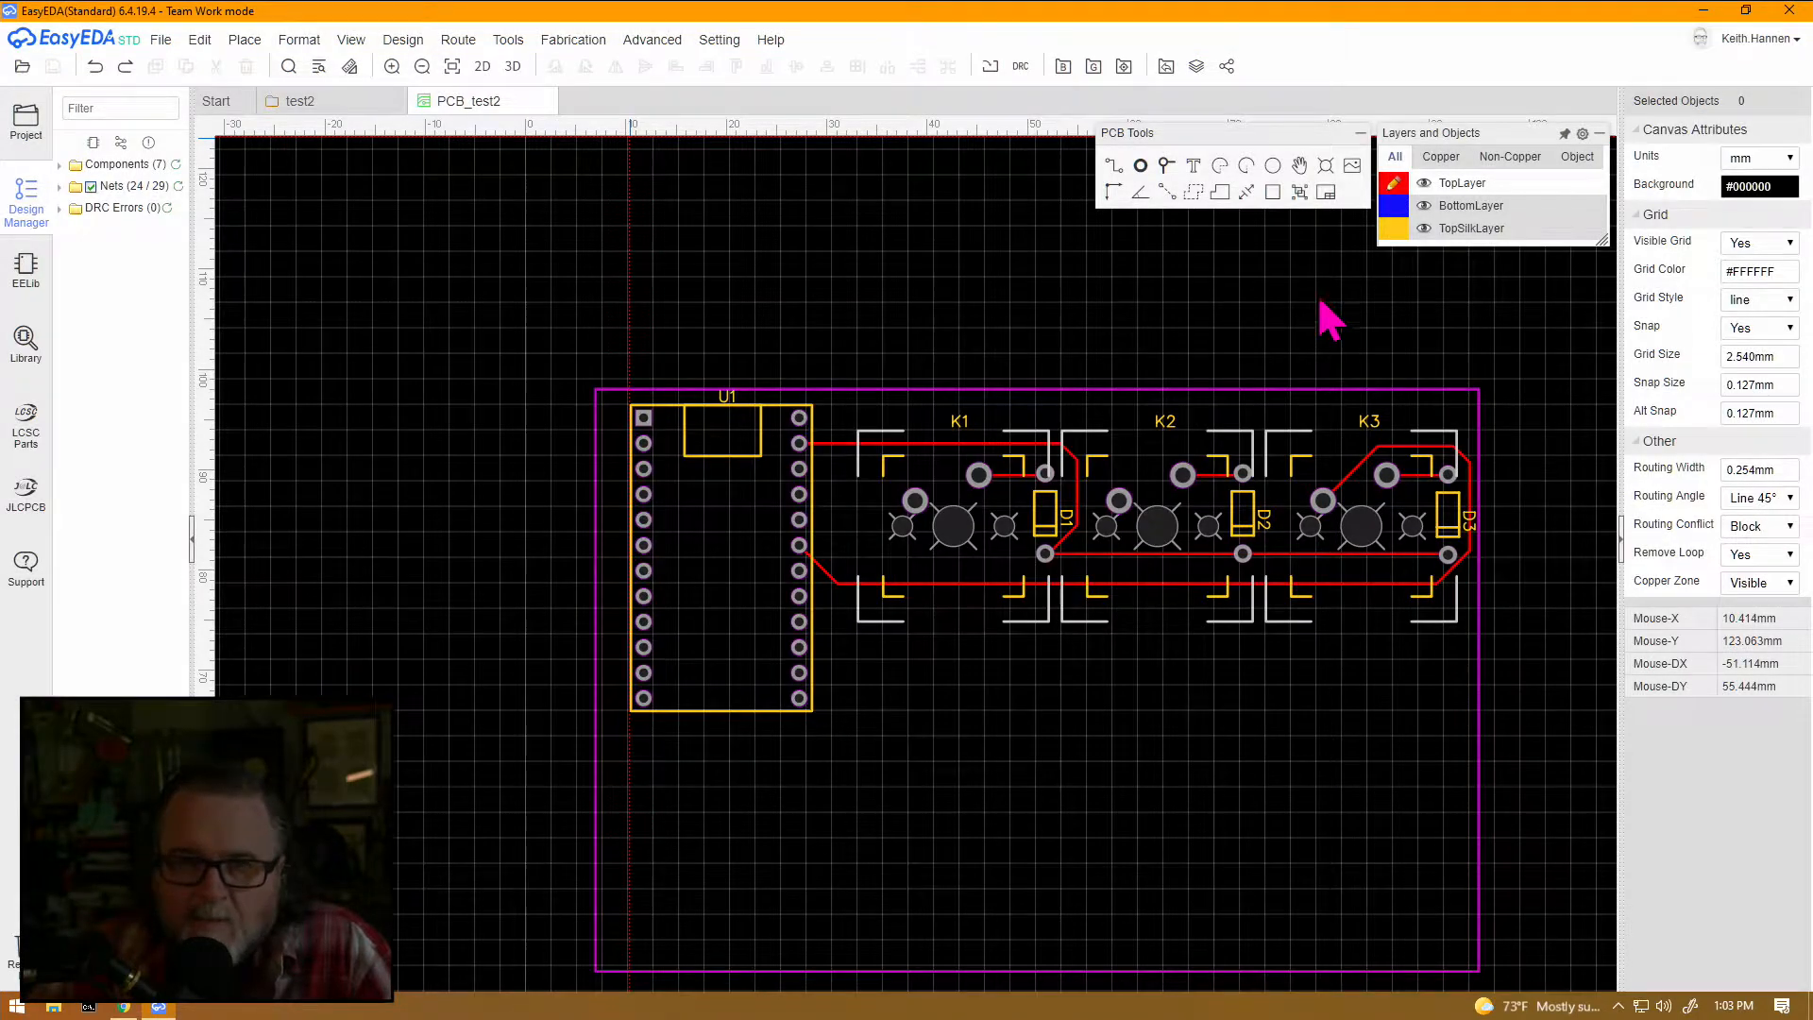
Start generating the PCB fabrication file (Gerber), running the design rule check first
{"action": "left_click", "coordinate": [573, 39]}
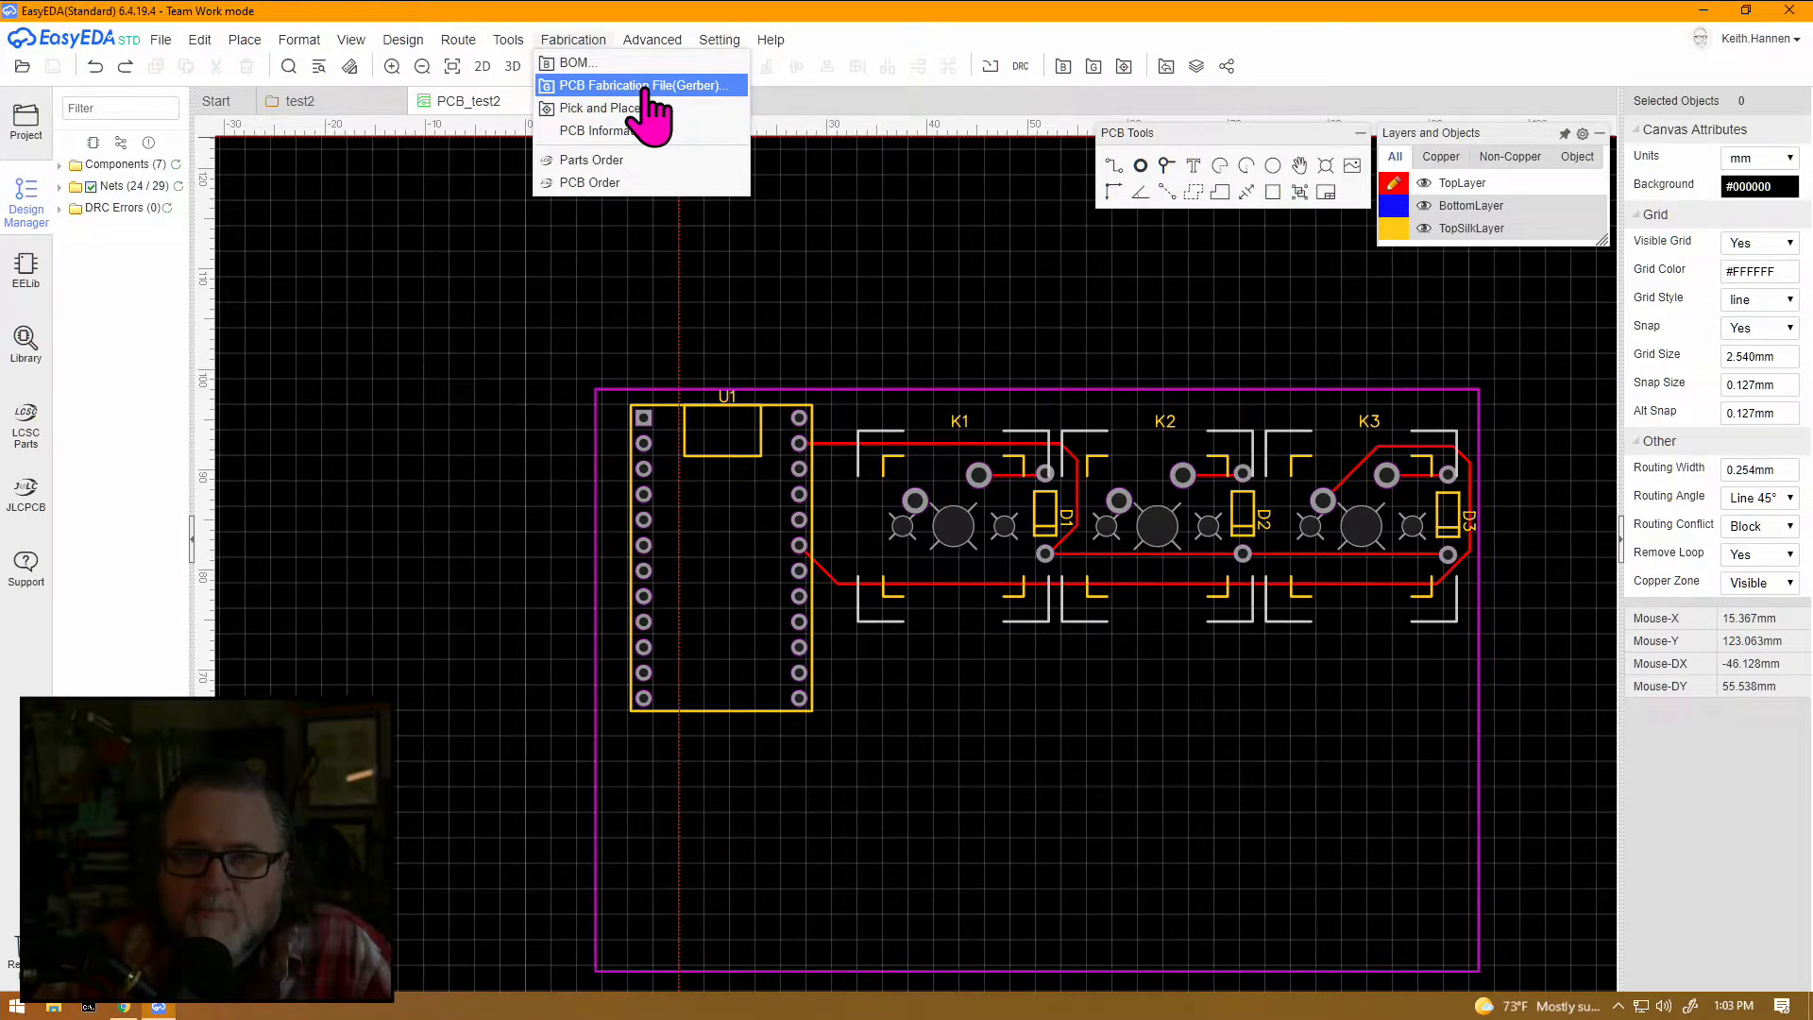
{"action": "left_click", "coordinate": [645, 85]}
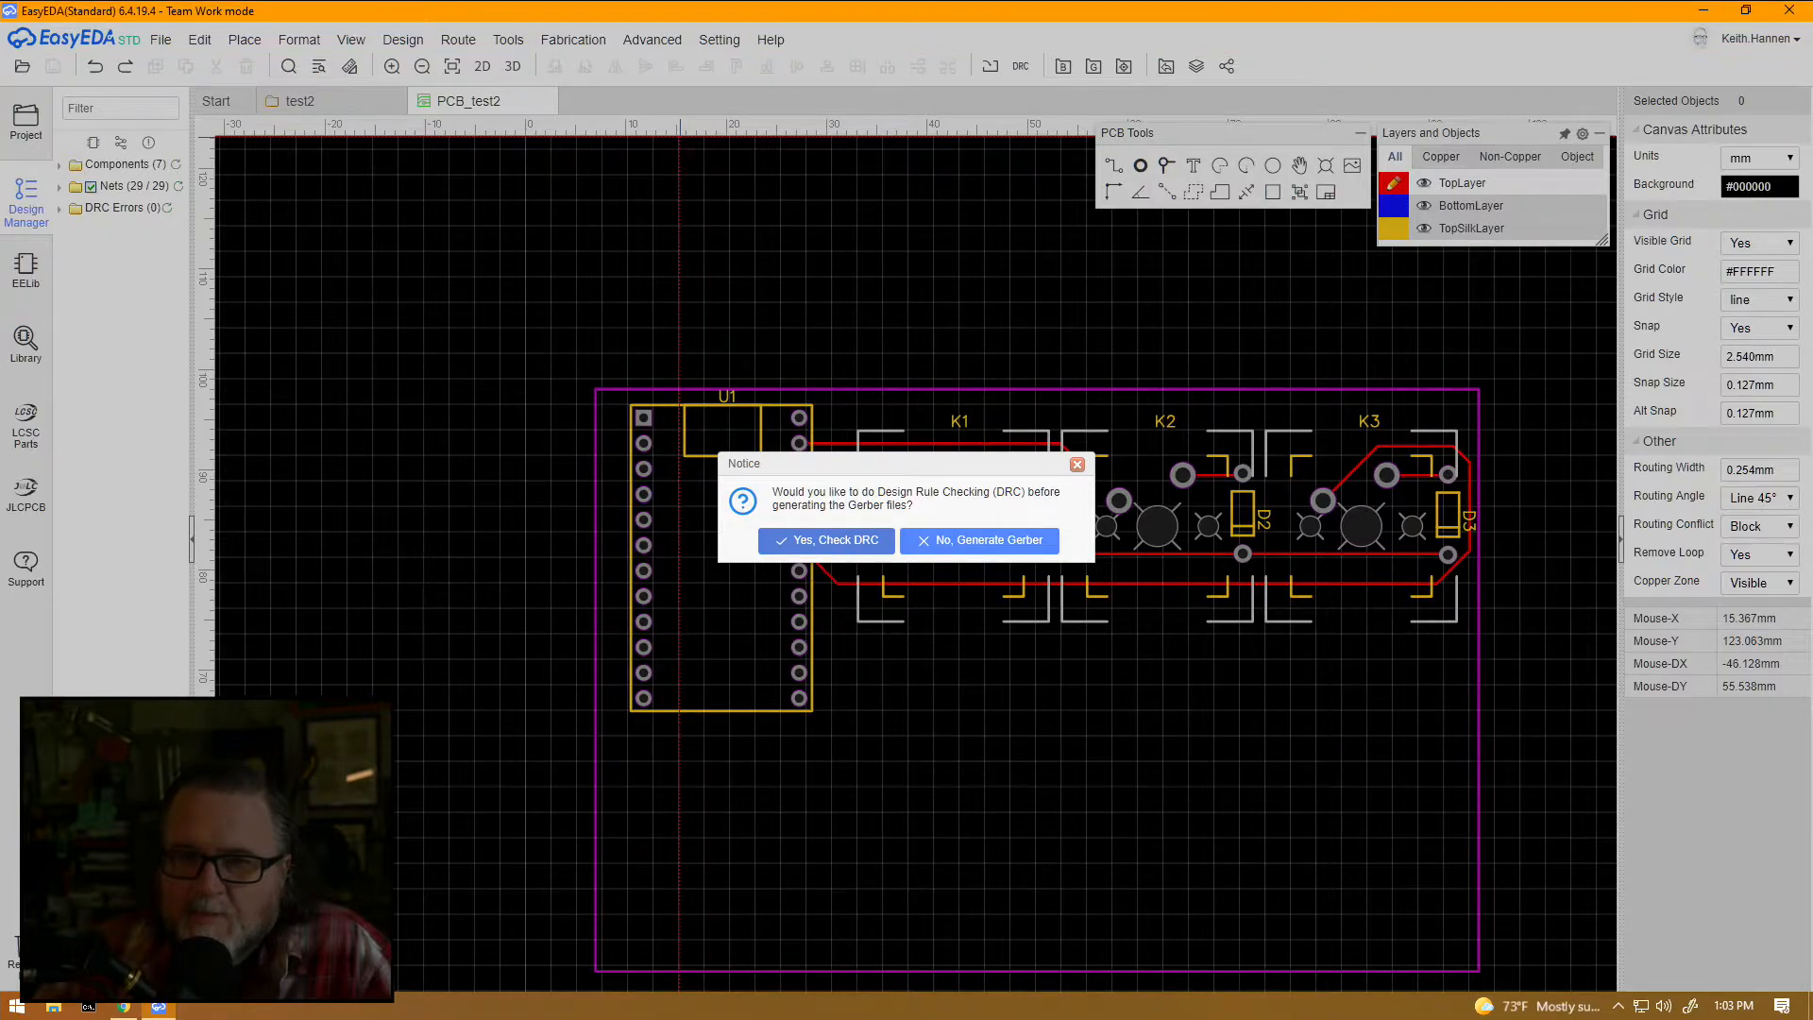
{"action": "left_click", "coordinate": [833, 542]}
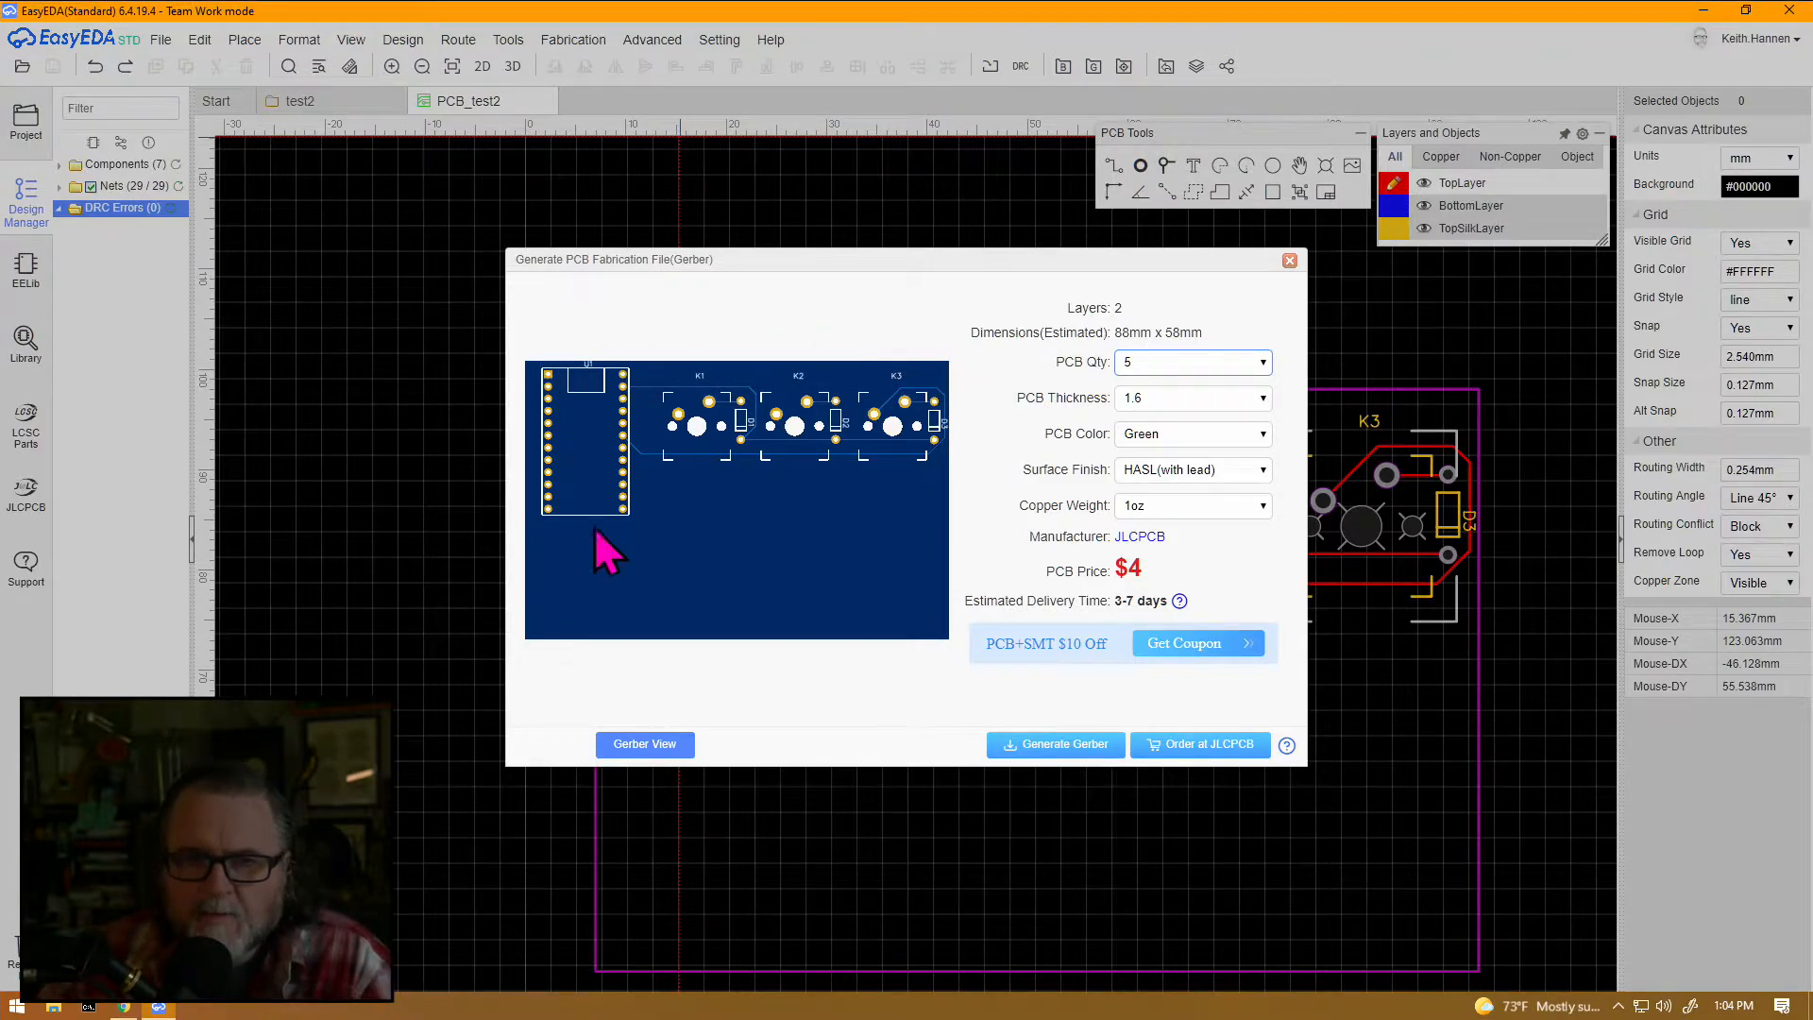
Review the available PCB quantity and thickness options without changing either one
{"action": "left_click", "coordinate": [1154, 370]}
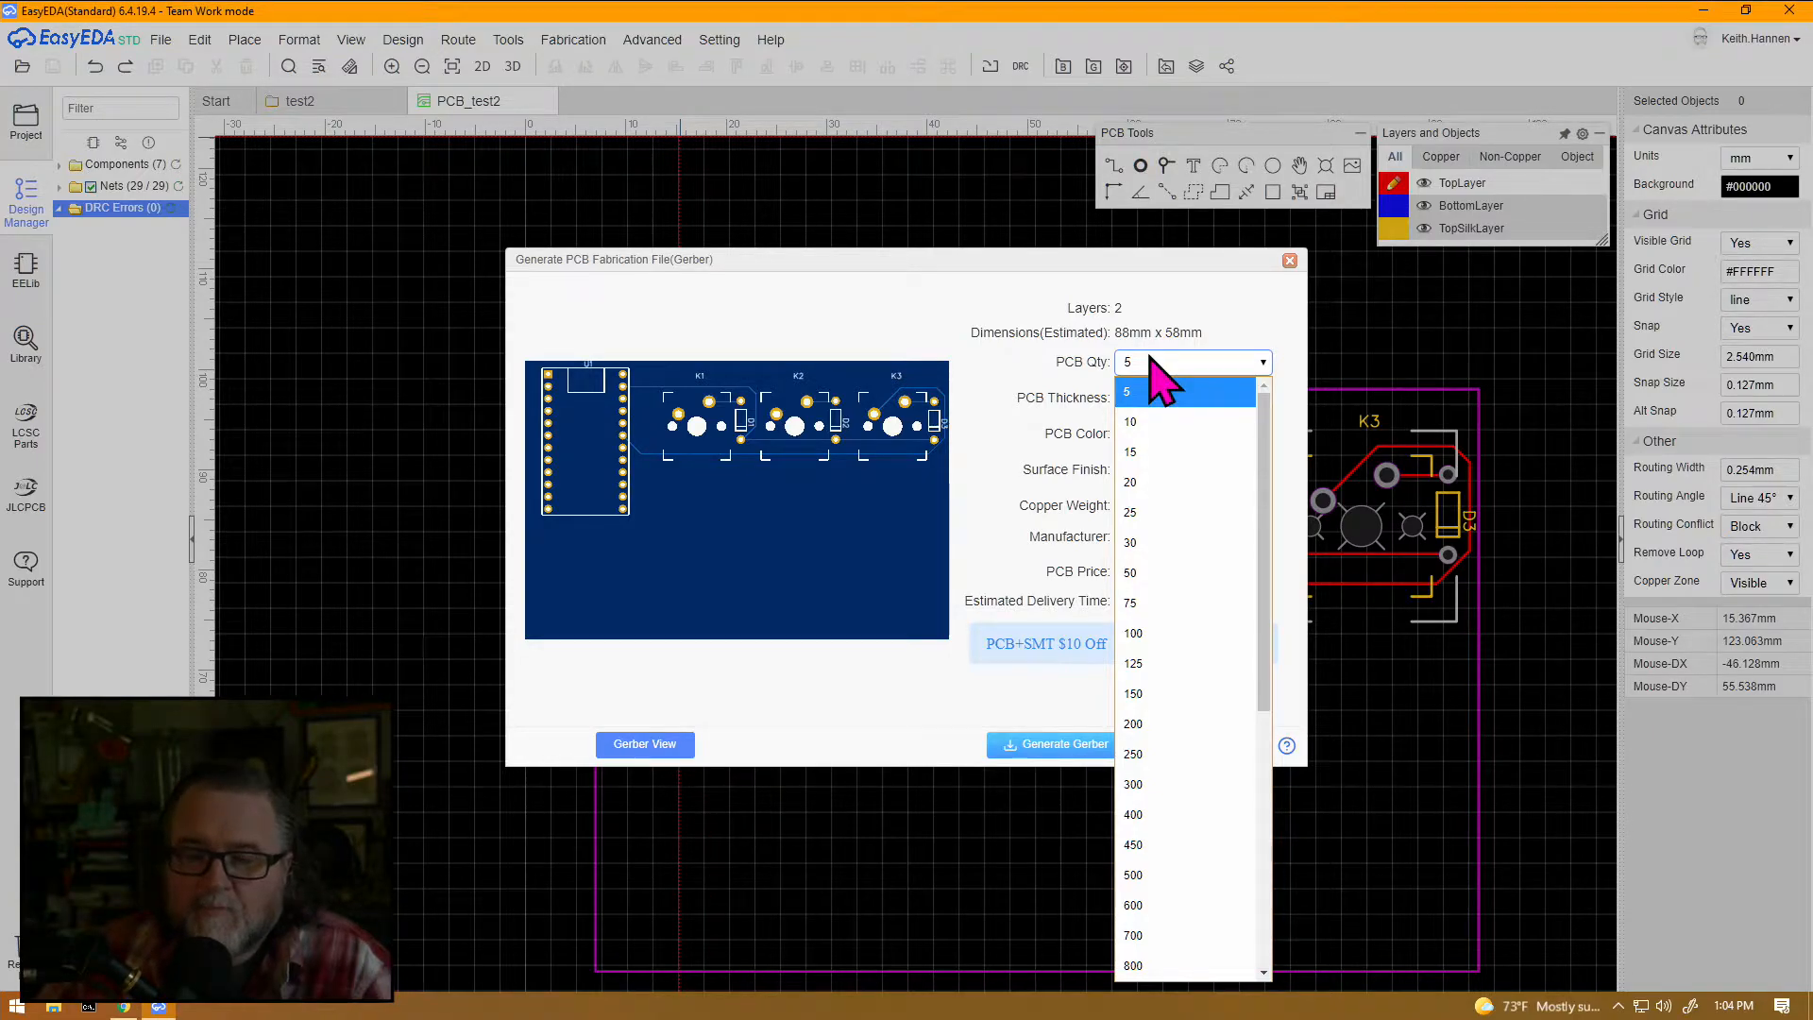
{"action": "left_click", "coordinate": [1182, 351]}
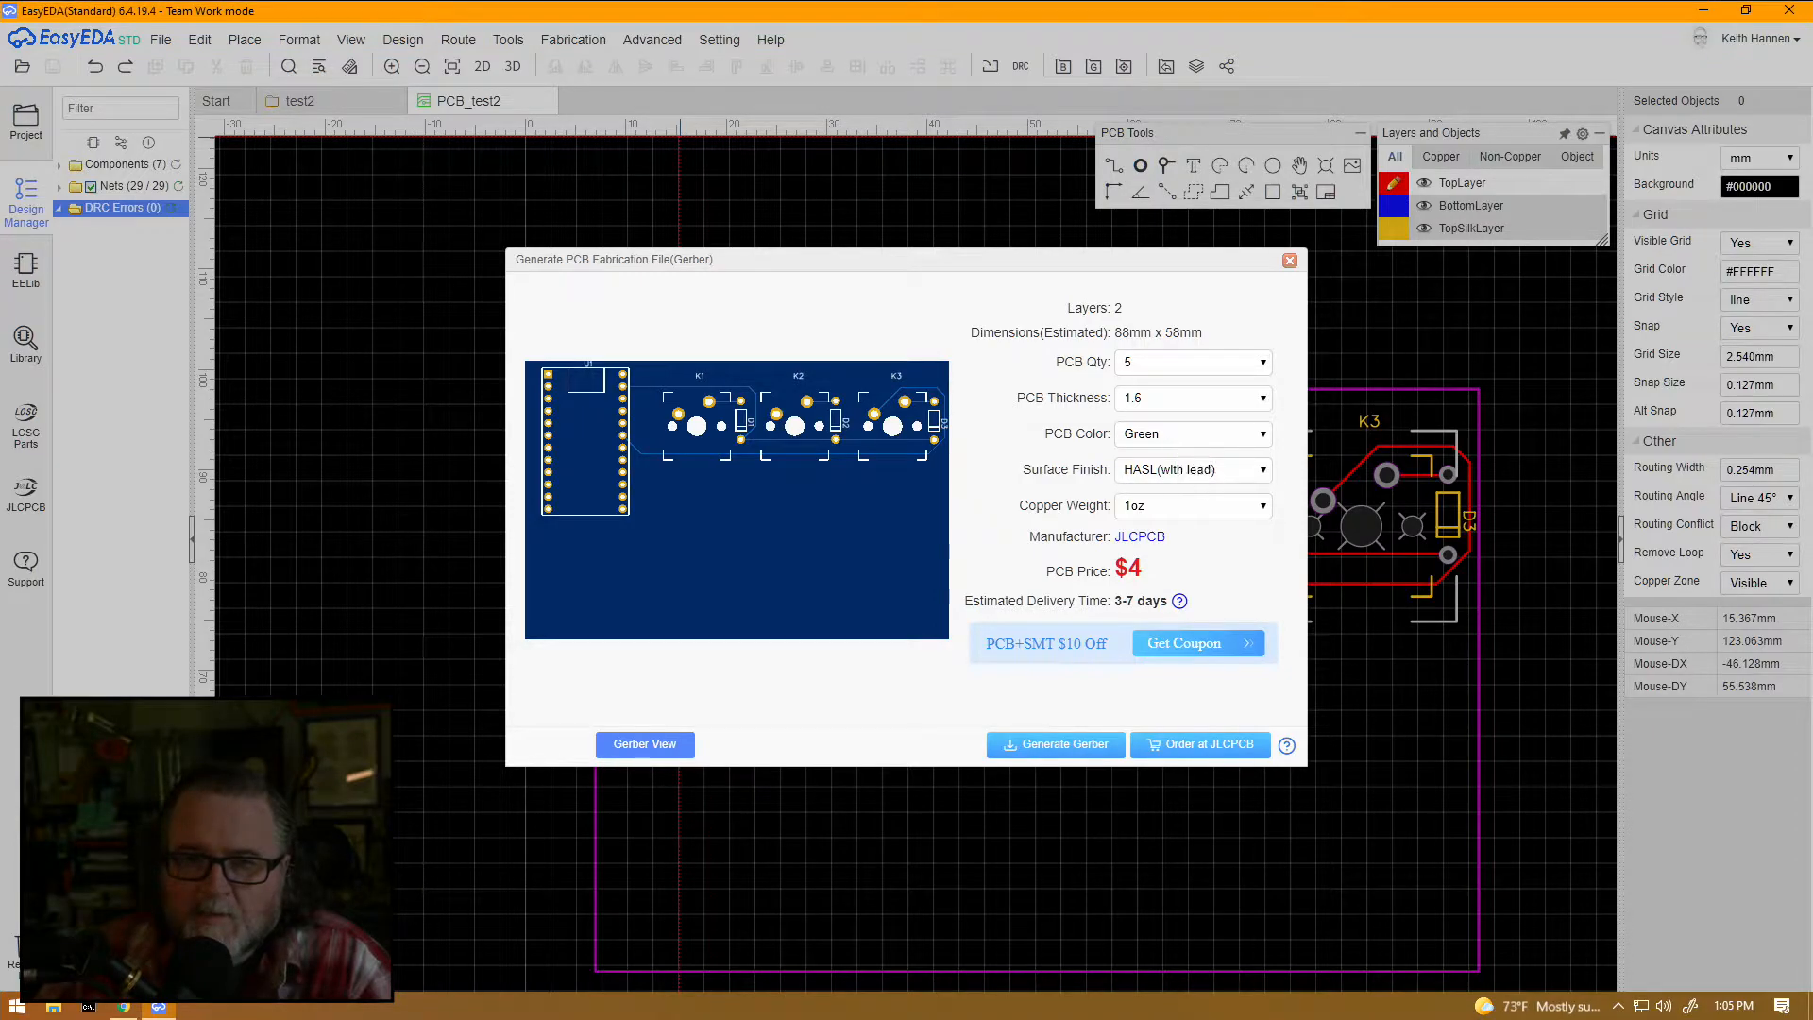
{"action": "left_click", "coordinate": [1185, 397]}
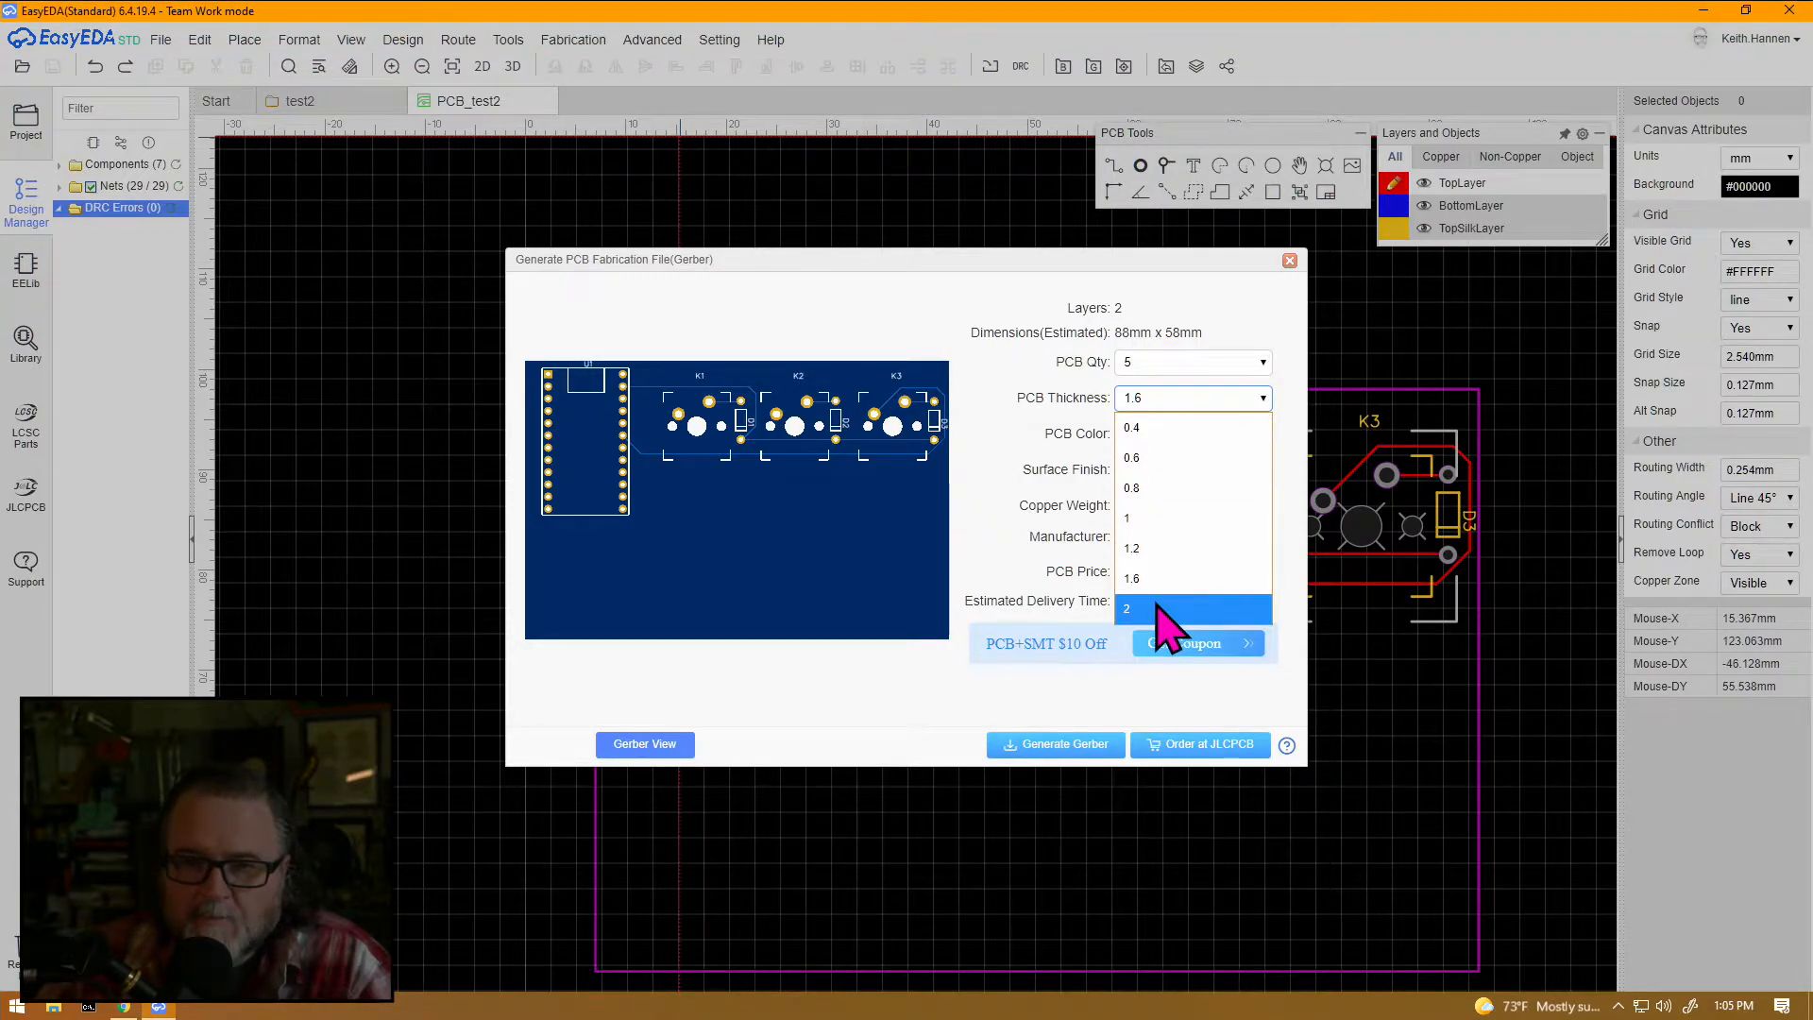
{"action": "left_click", "coordinate": [1205, 342]}
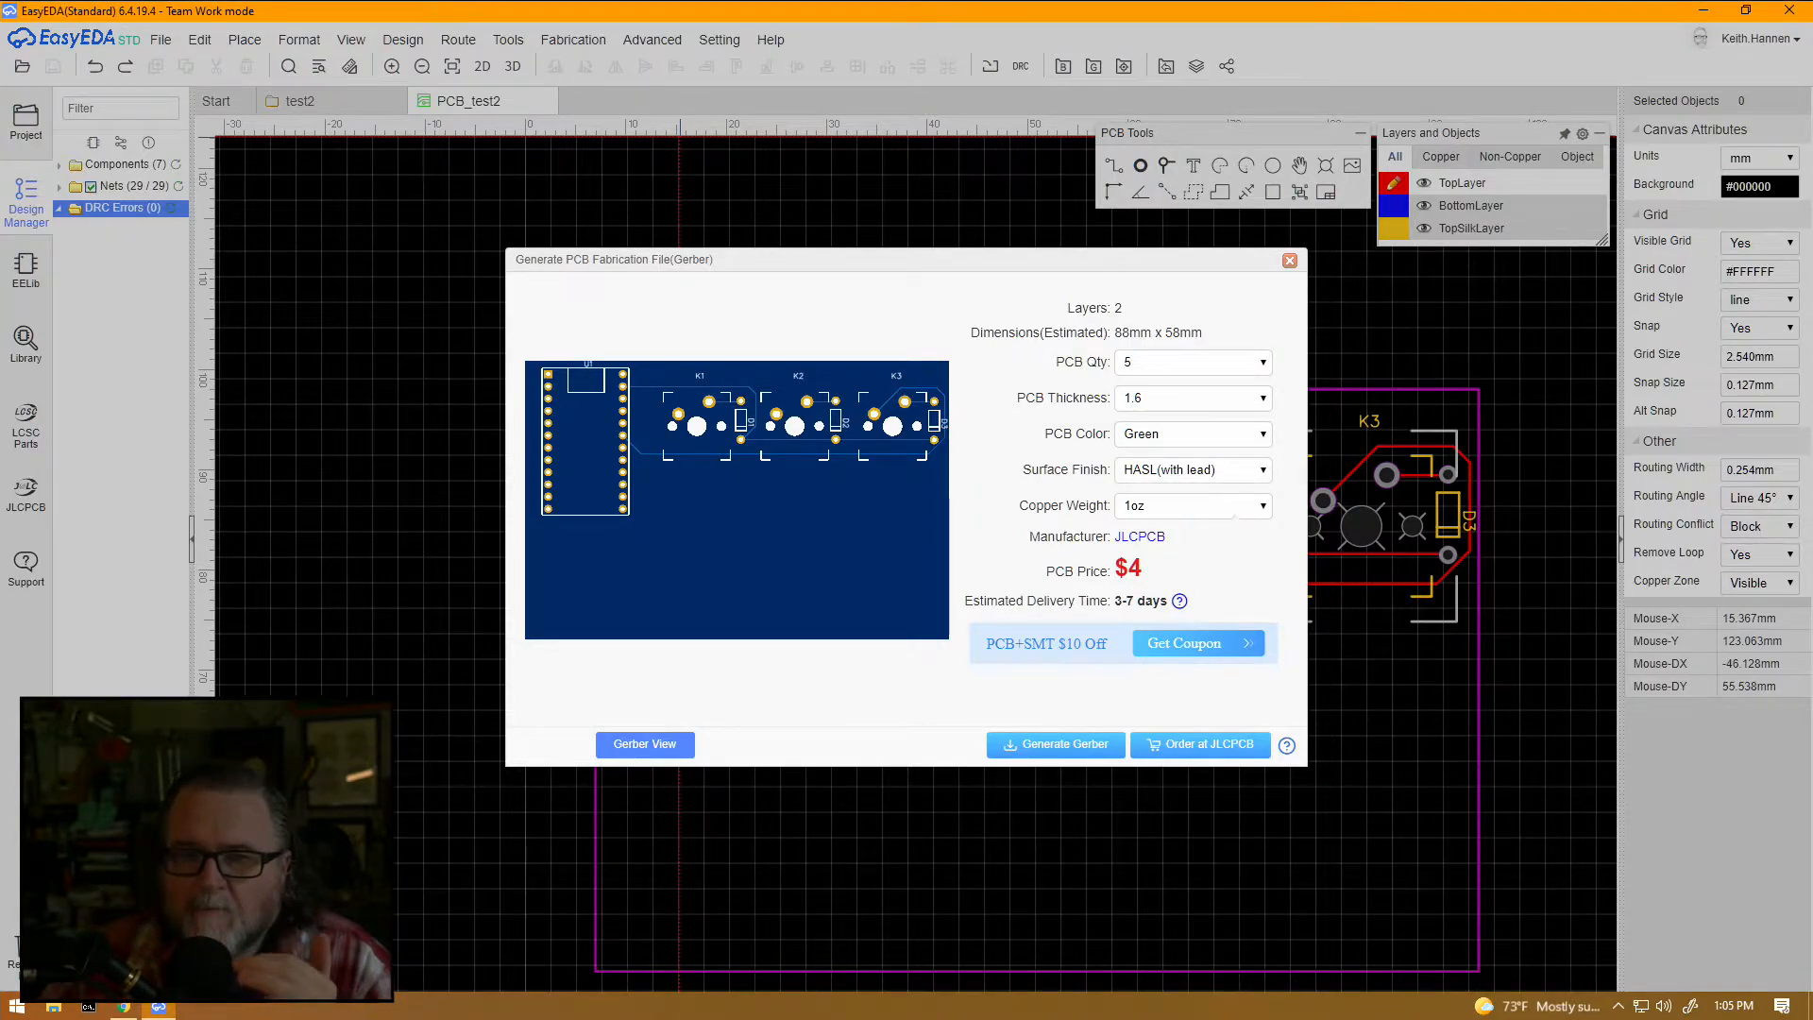
Try PCB thicknesses of 2 and 1.2 to compare prices, and set the thickness back to 1.6
{"action": "left_click", "coordinate": [1192, 397]}
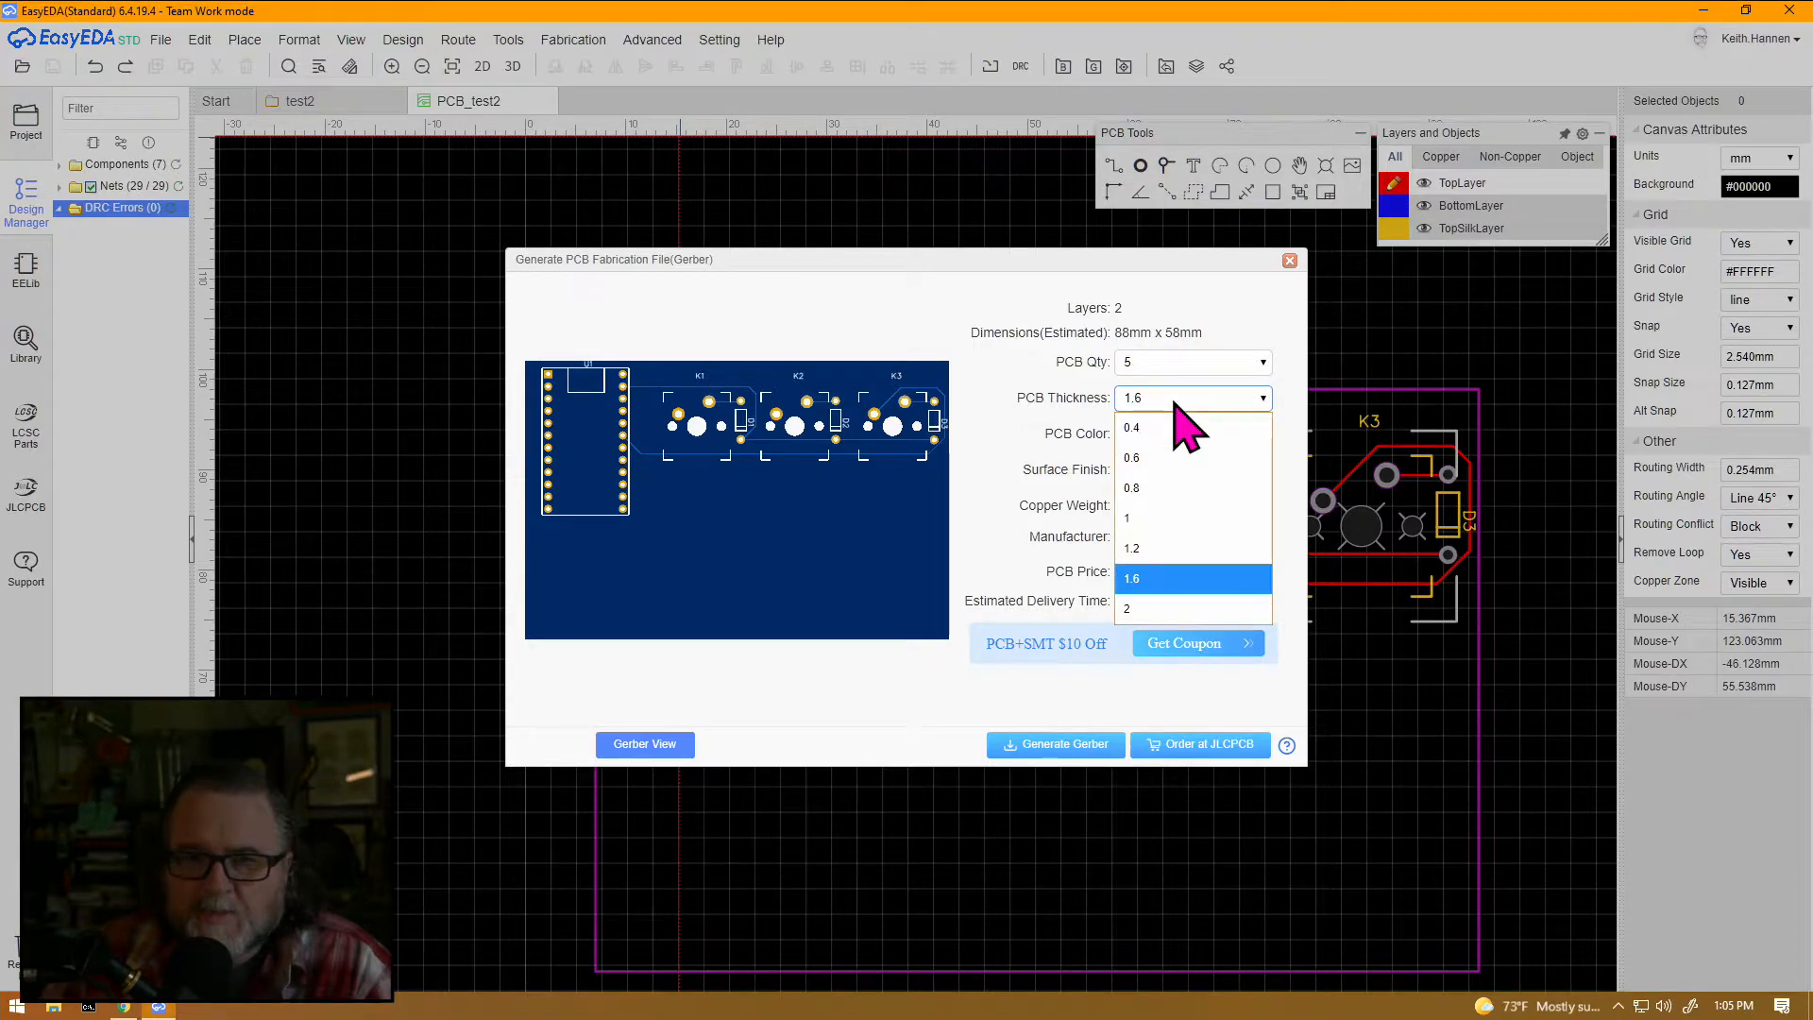
{"action": "left_click", "coordinate": [1168, 595]}
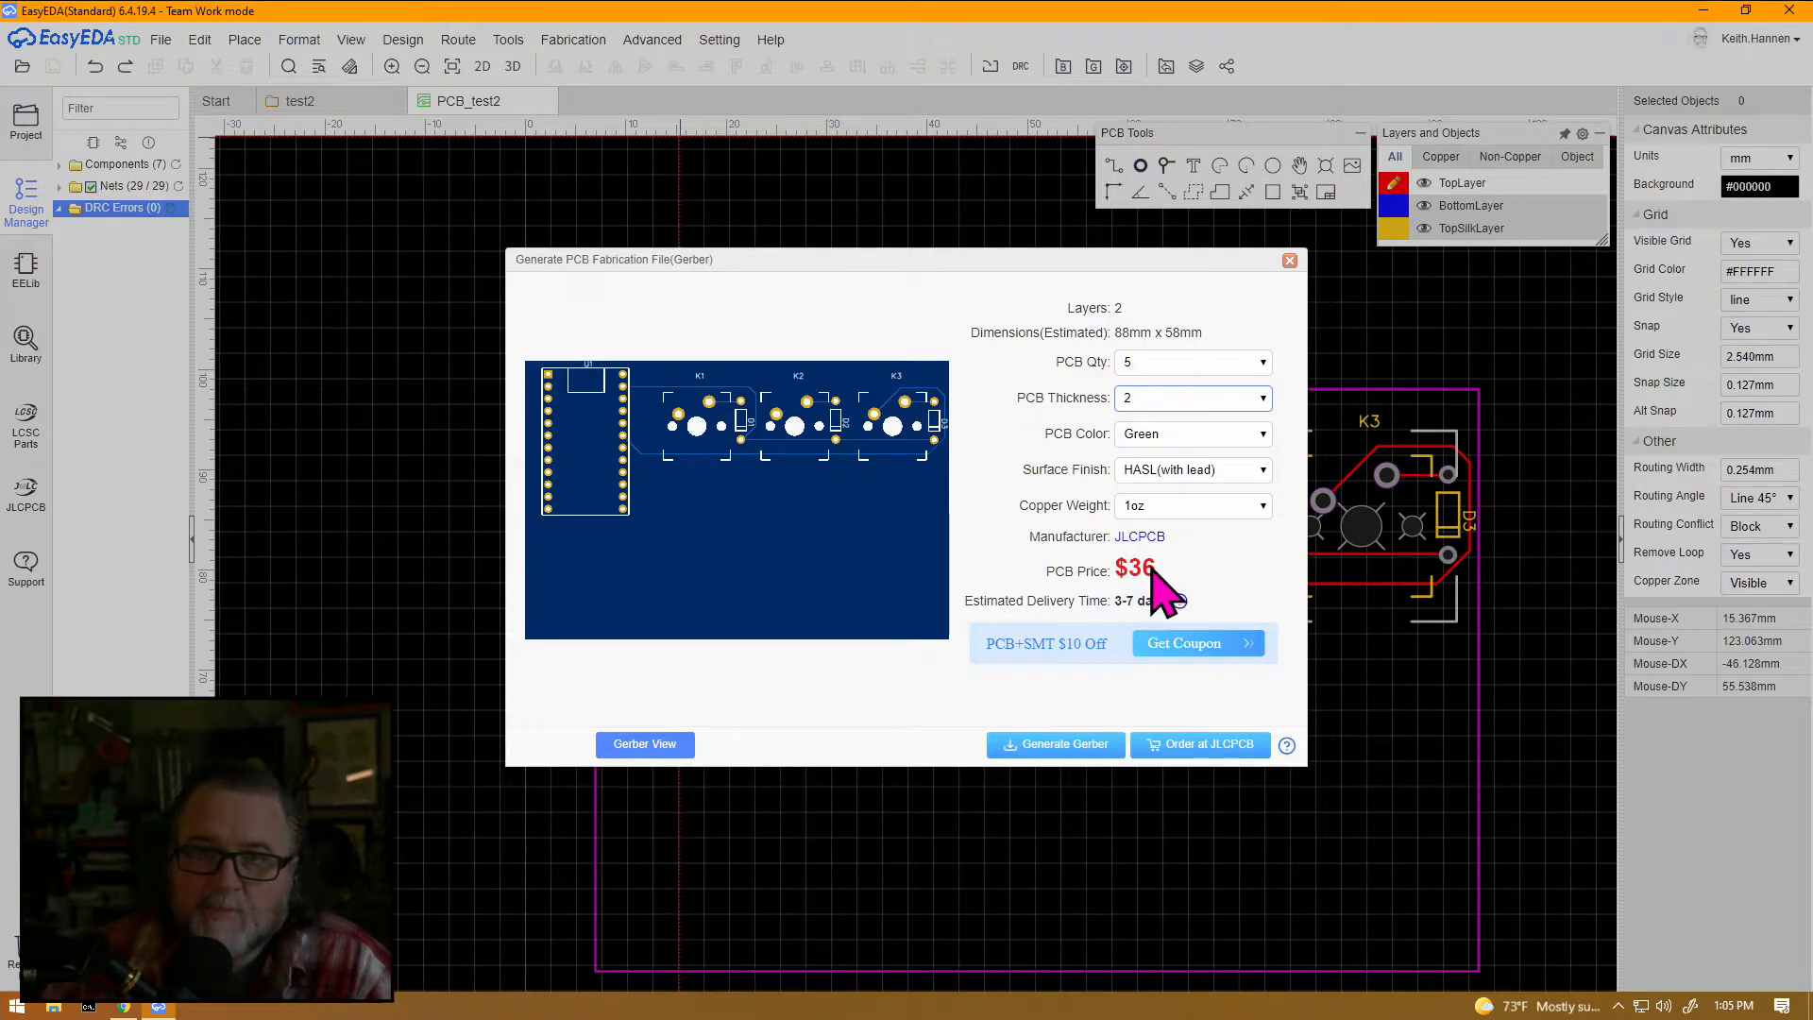
{"action": "left_click", "coordinate": [1197, 401]}
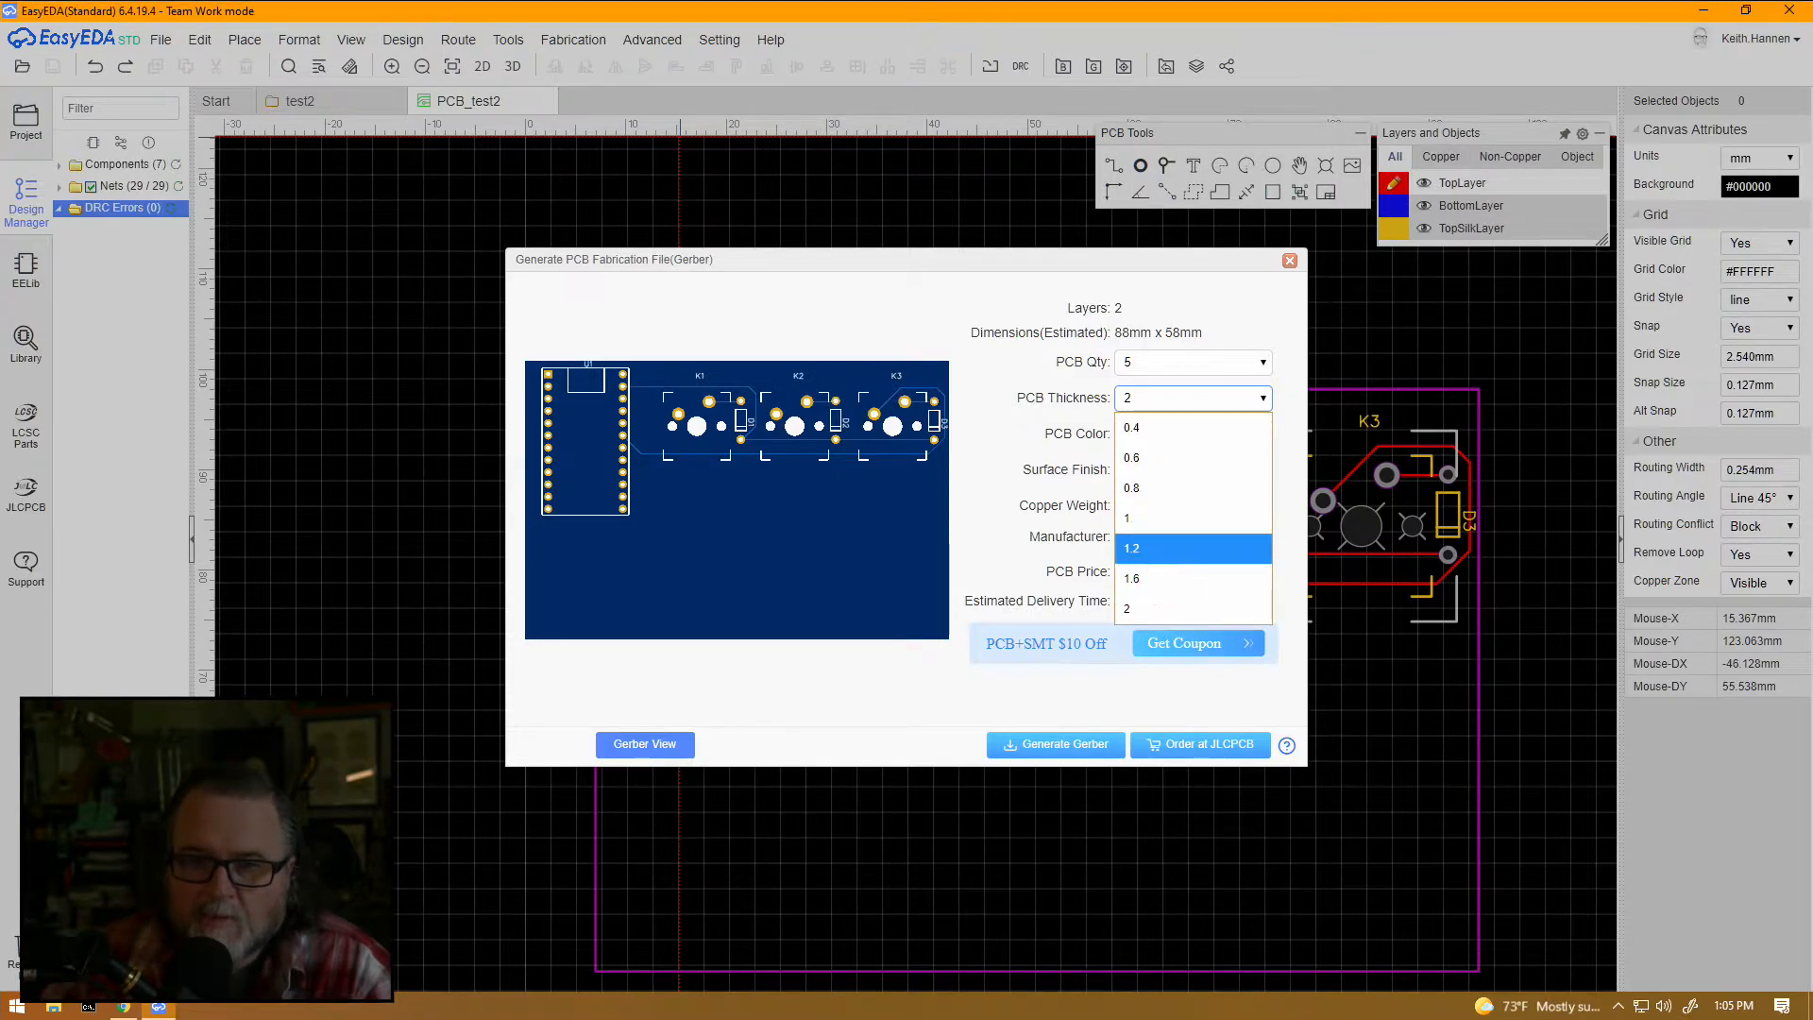
{"action": "left_click", "coordinate": [1139, 552]}
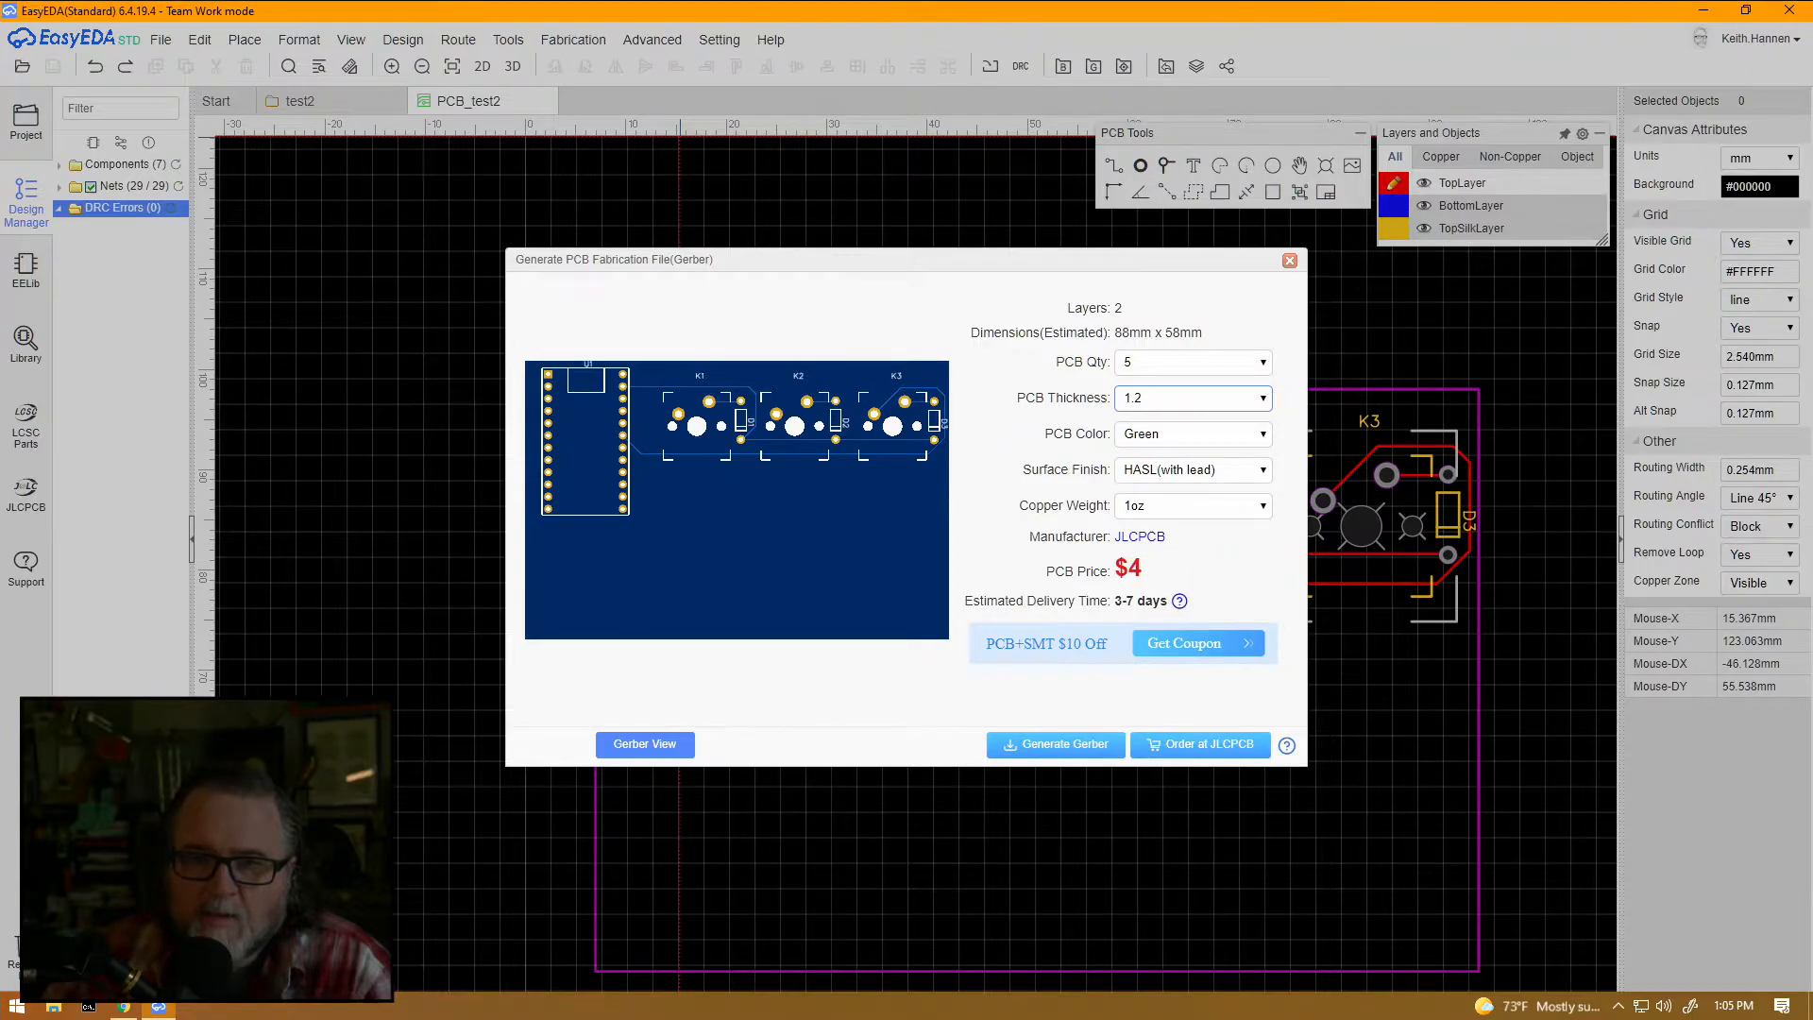
{"action": "left_click", "coordinate": [1199, 403]}
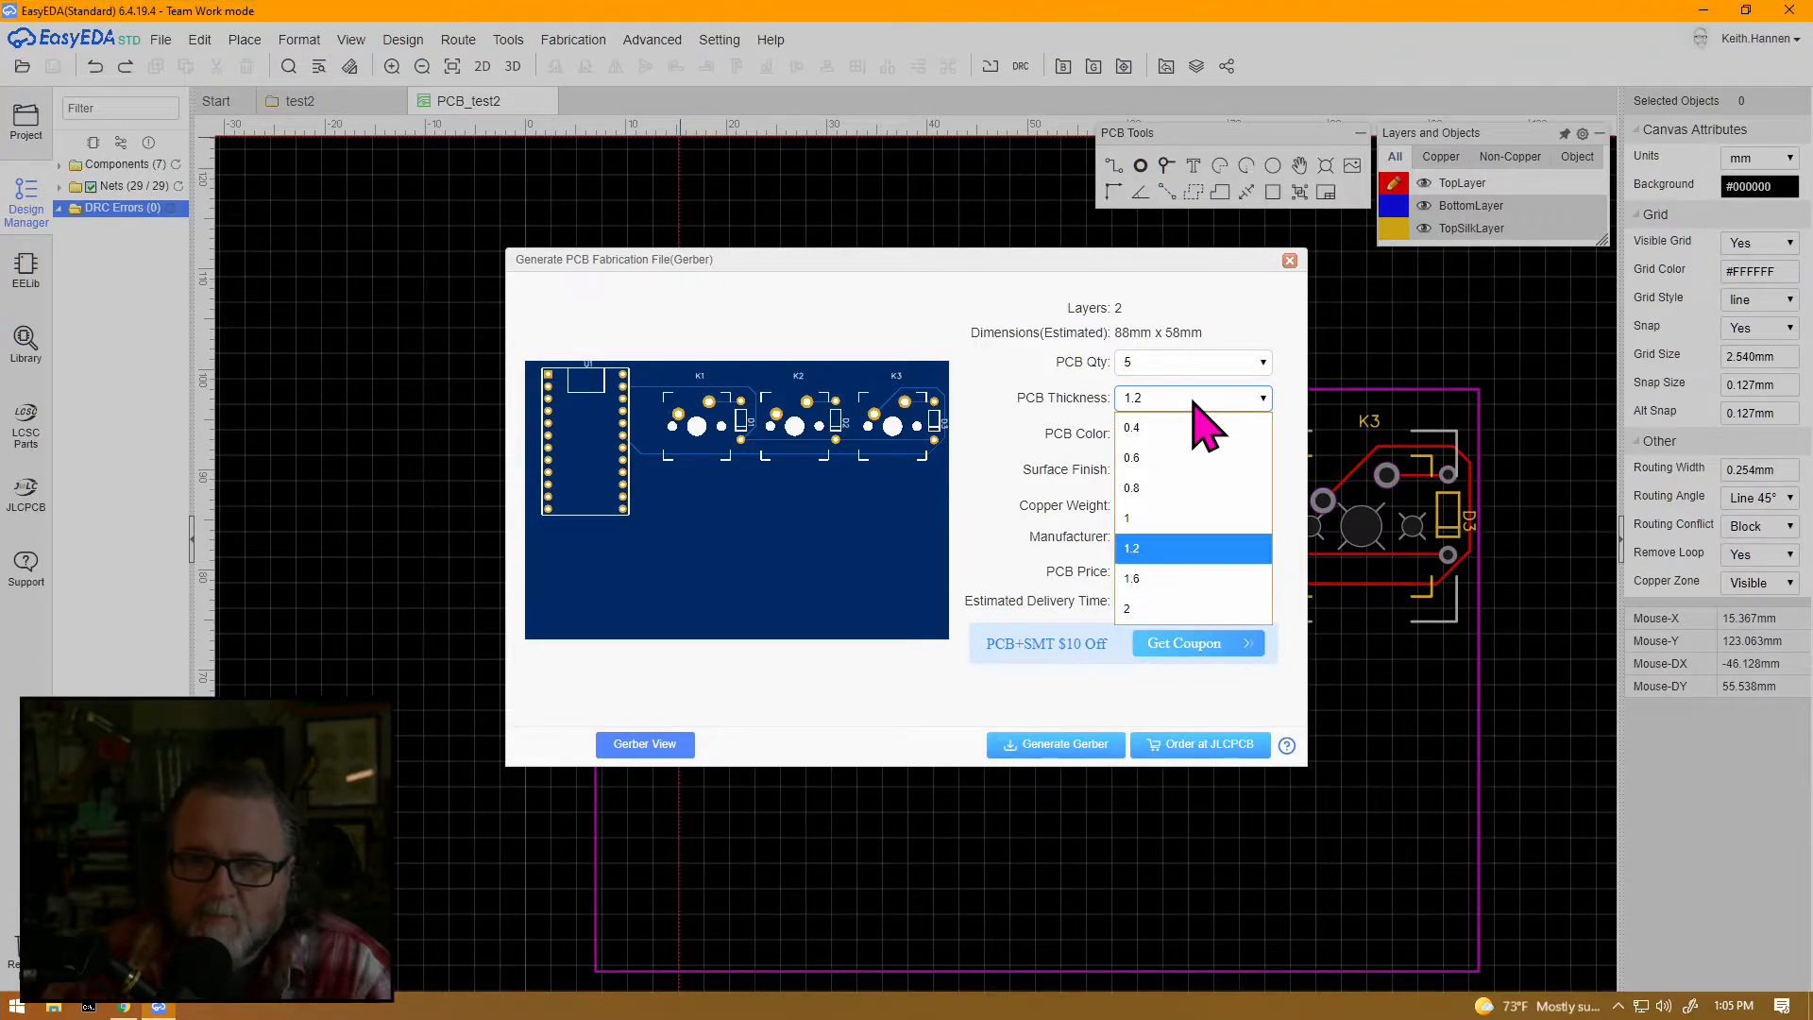
{"action": "left_click", "coordinate": [1168, 578]}
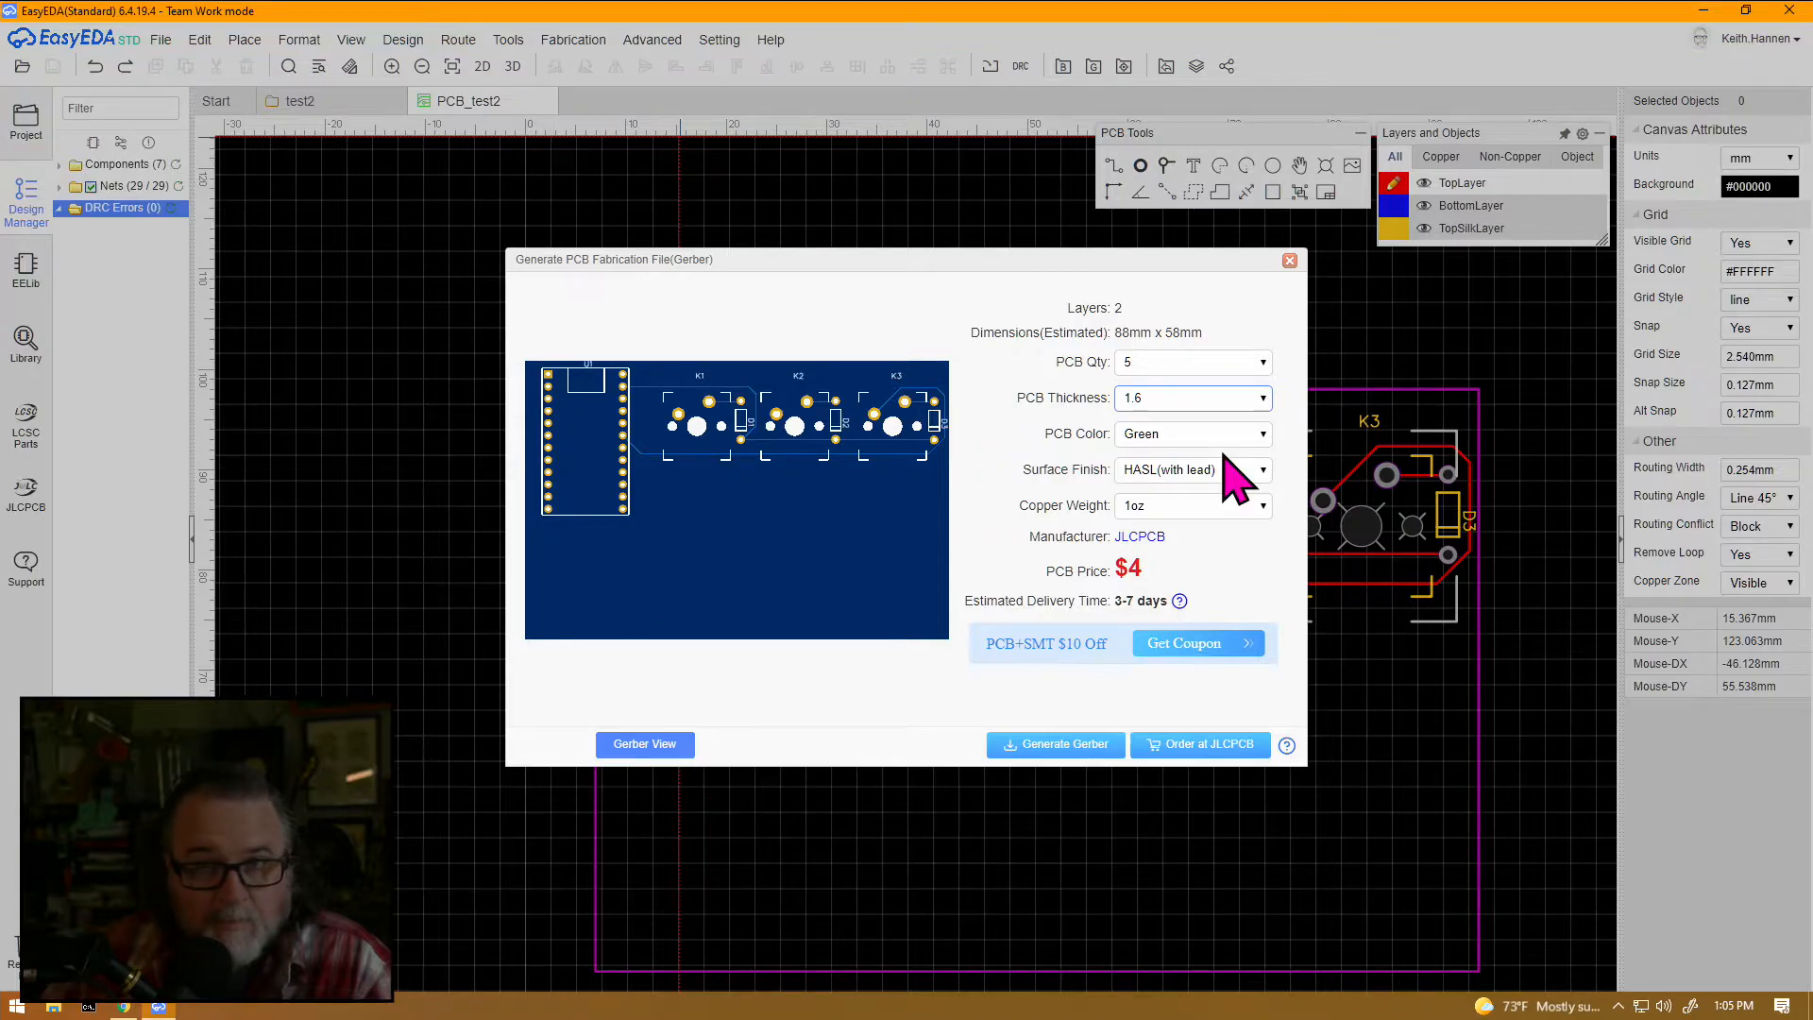
Compare prices for PCB thicknesses of 0.4, 0.6 and 0.8, and return the thickness to 1.6
{"action": "left_click", "coordinate": [1227, 397]}
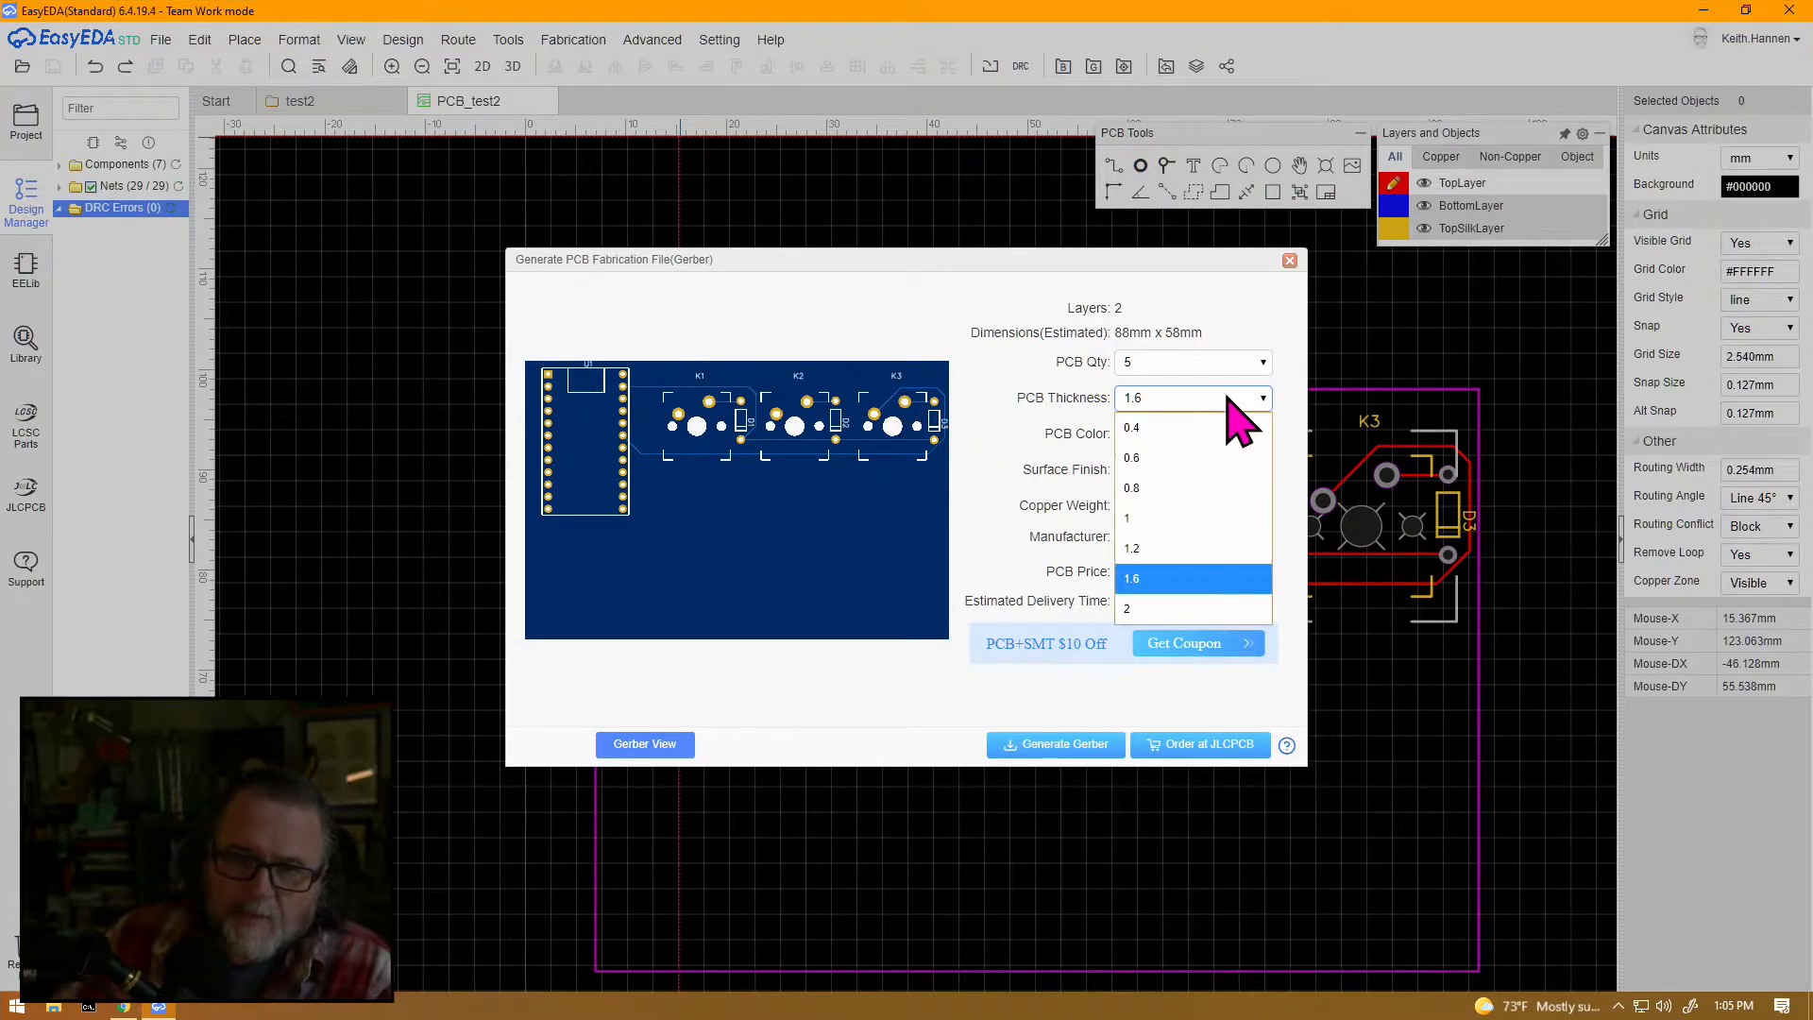
{"action": "left_click", "coordinate": [1175, 427]}
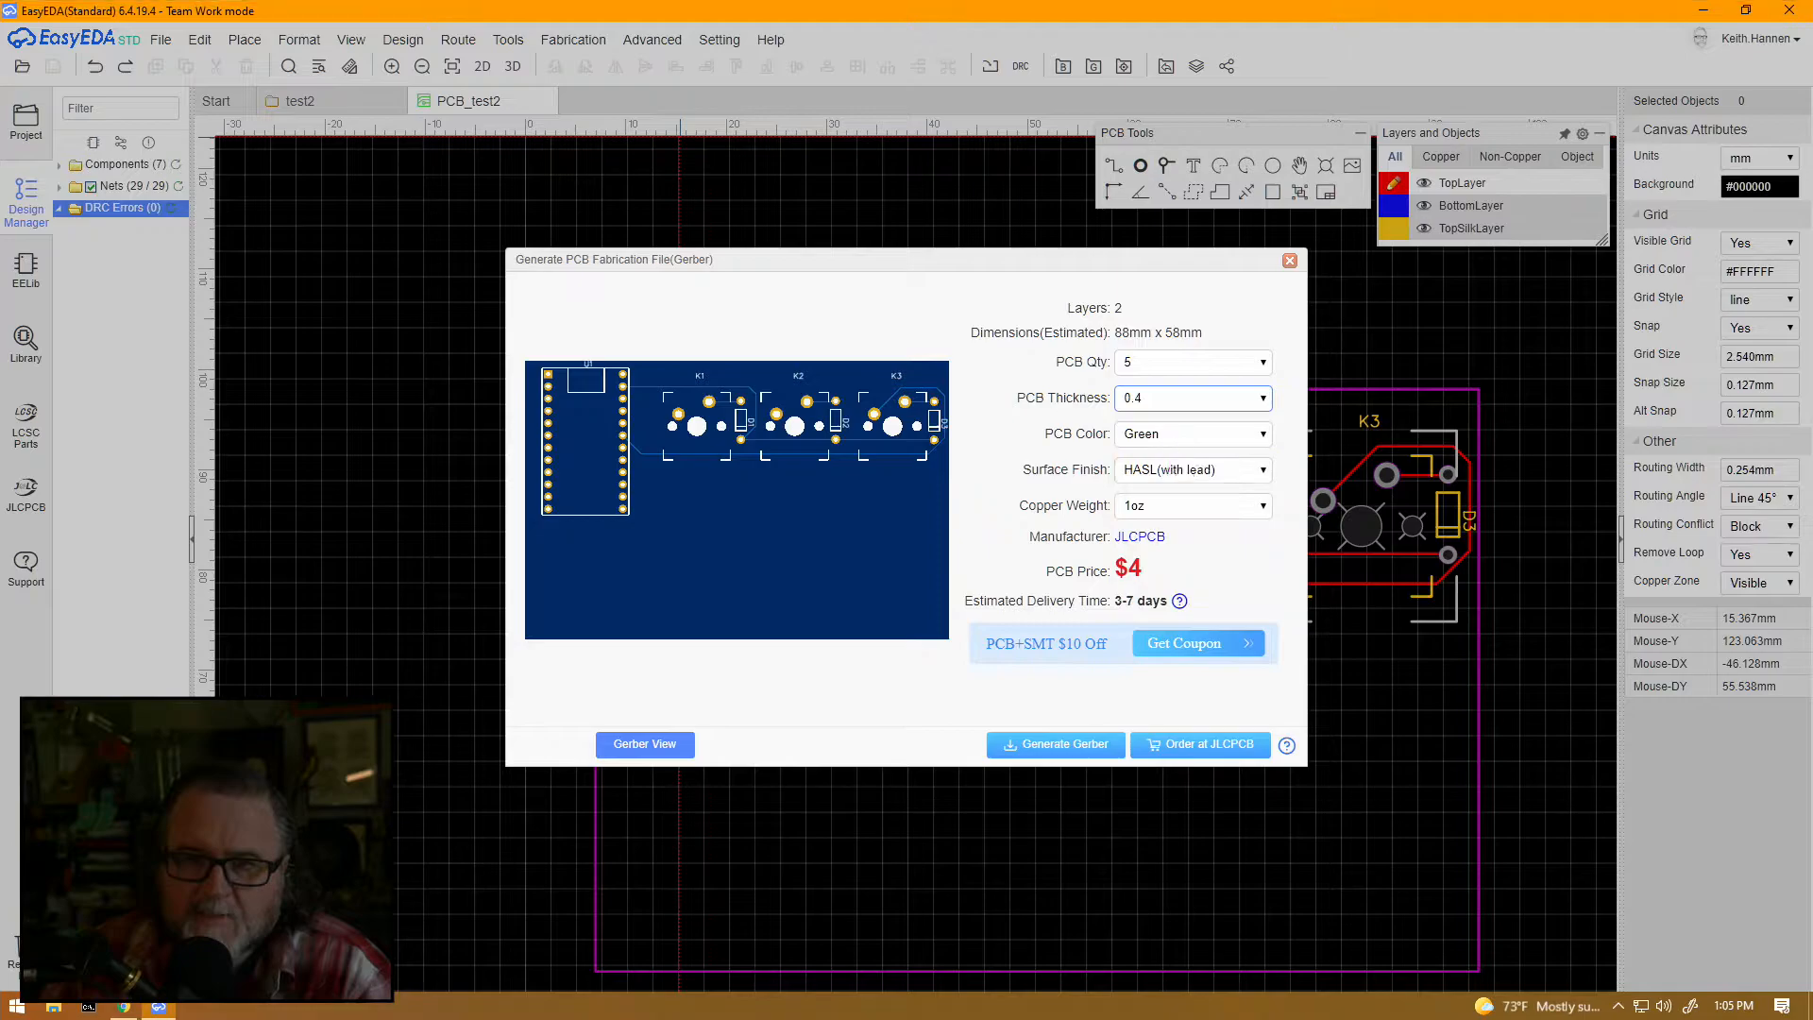
{"action": "left_click", "coordinate": [1171, 400]}
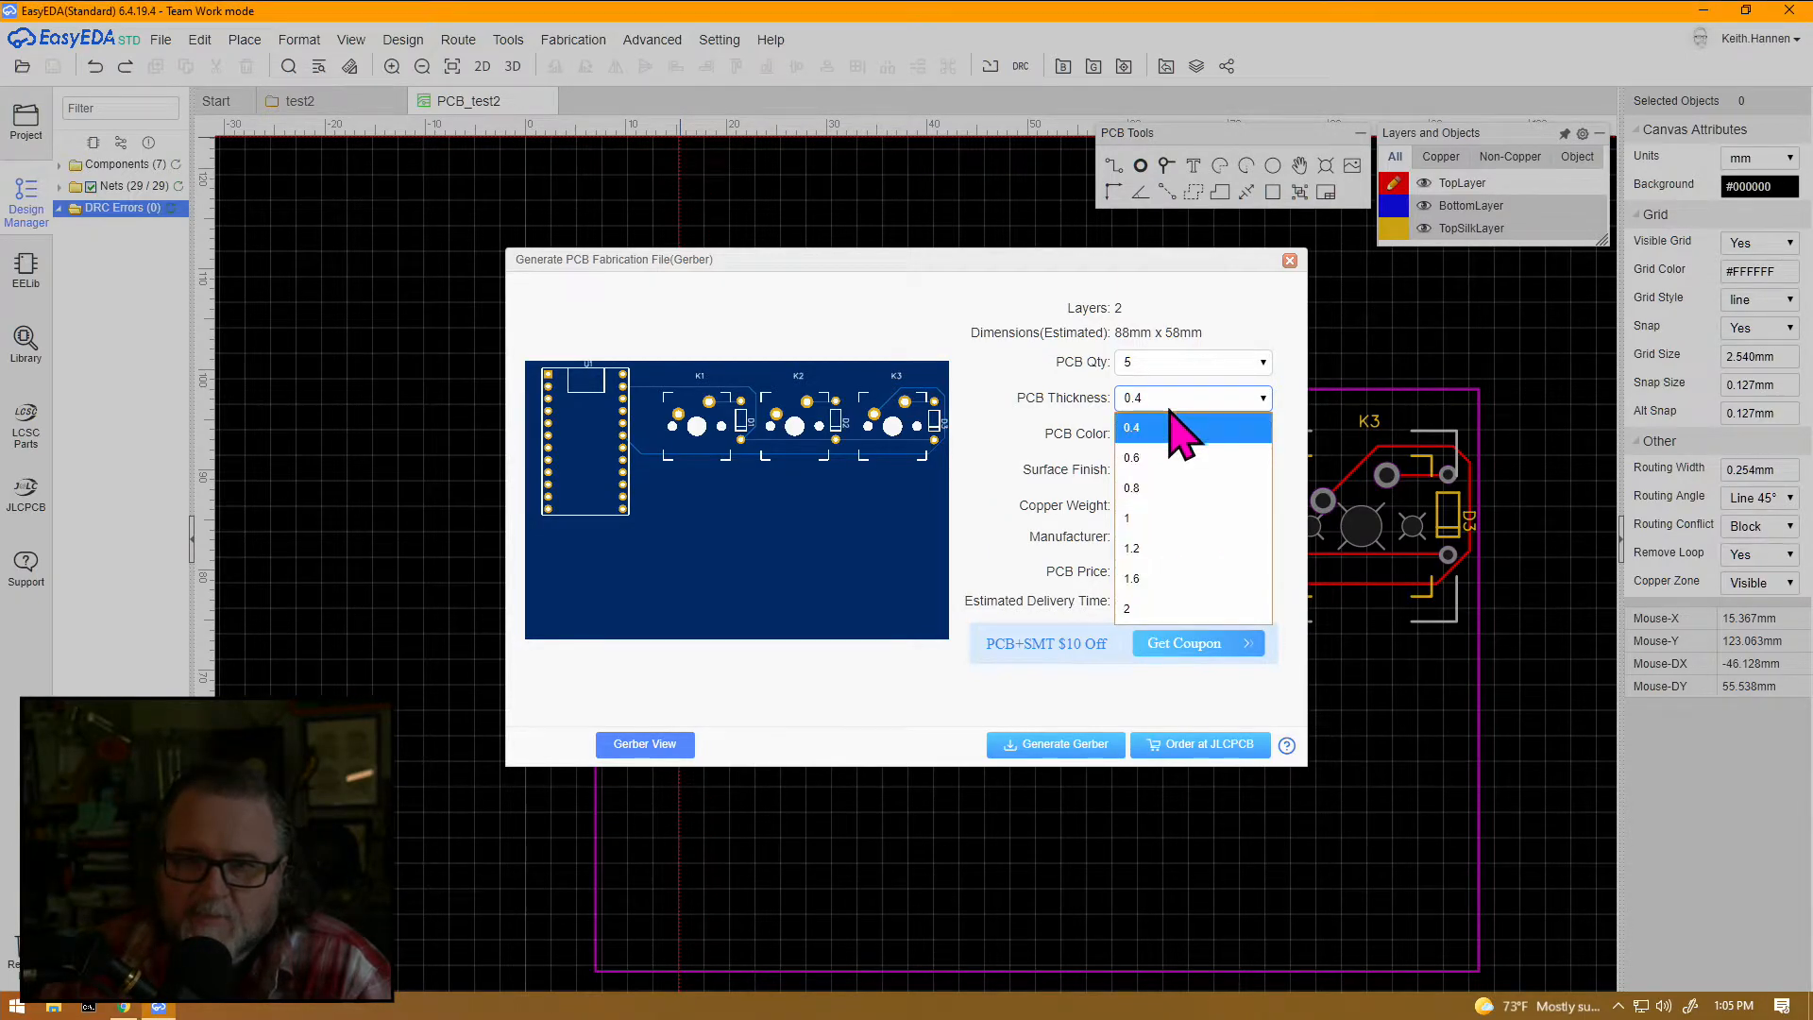
{"action": "left_click", "coordinate": [1180, 457]}
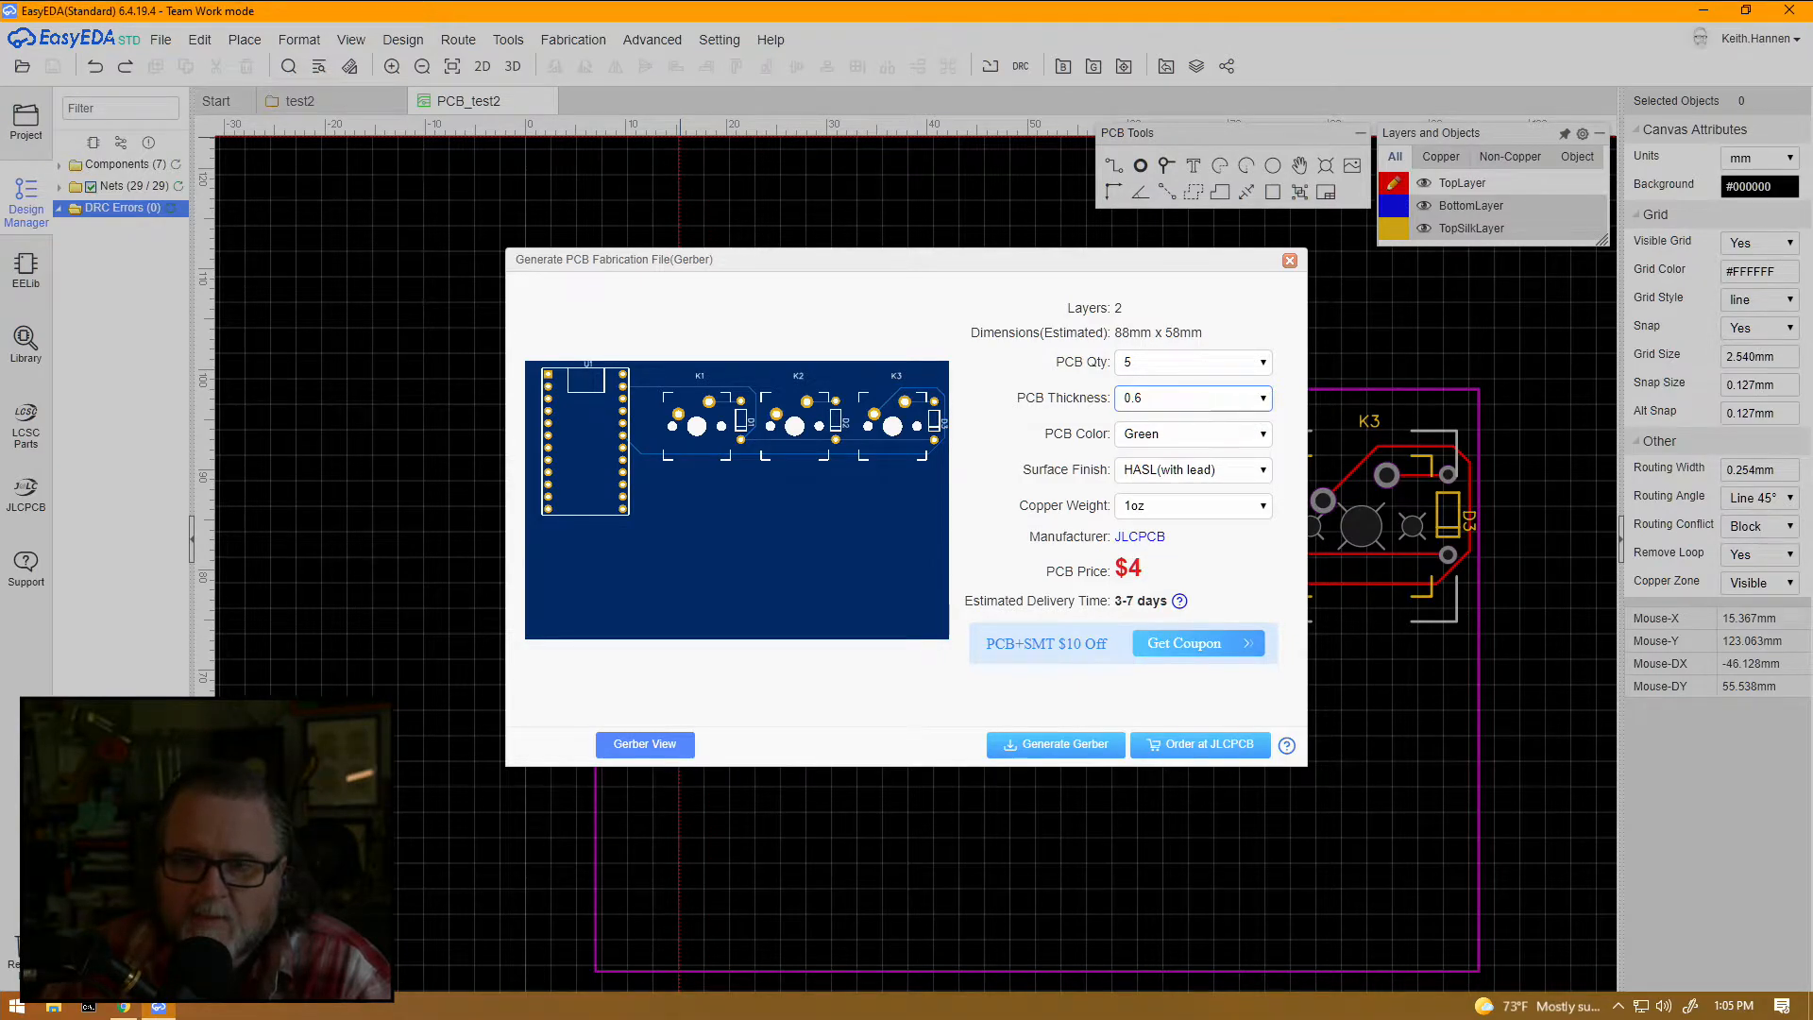
{"action": "left_click", "coordinate": [1199, 397]}
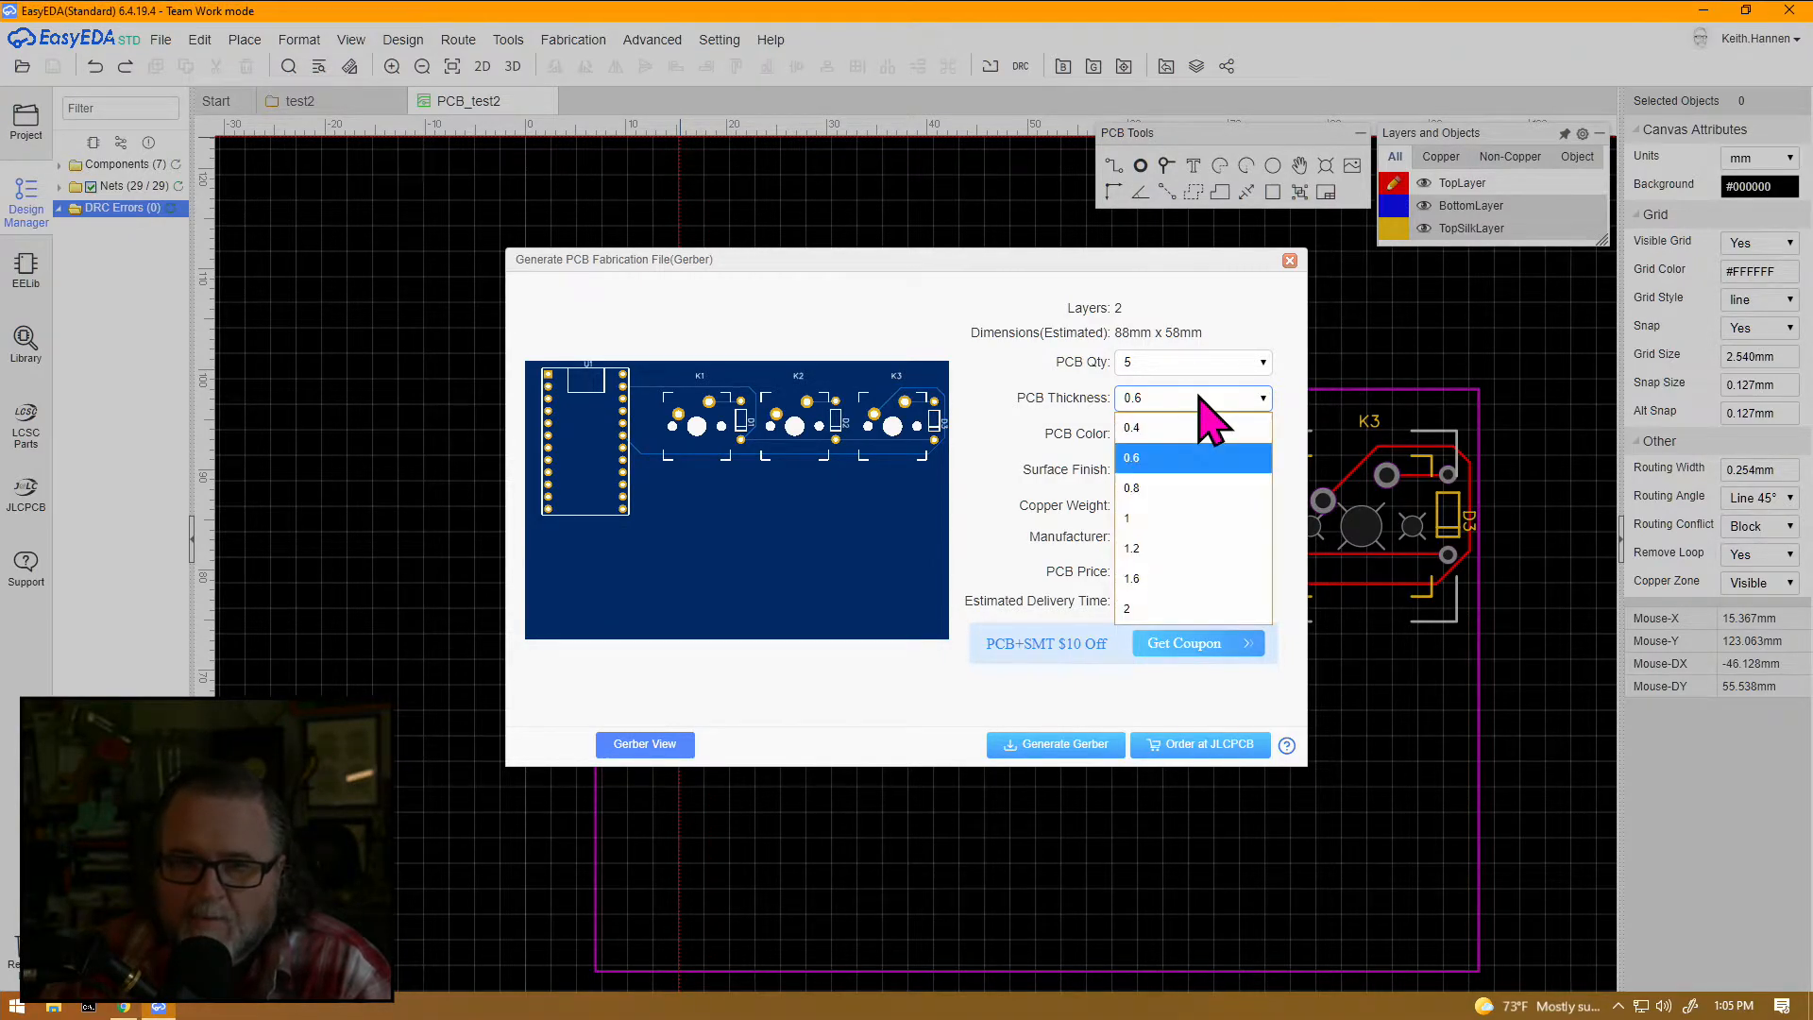
{"action": "left_click", "coordinate": [1172, 461]}
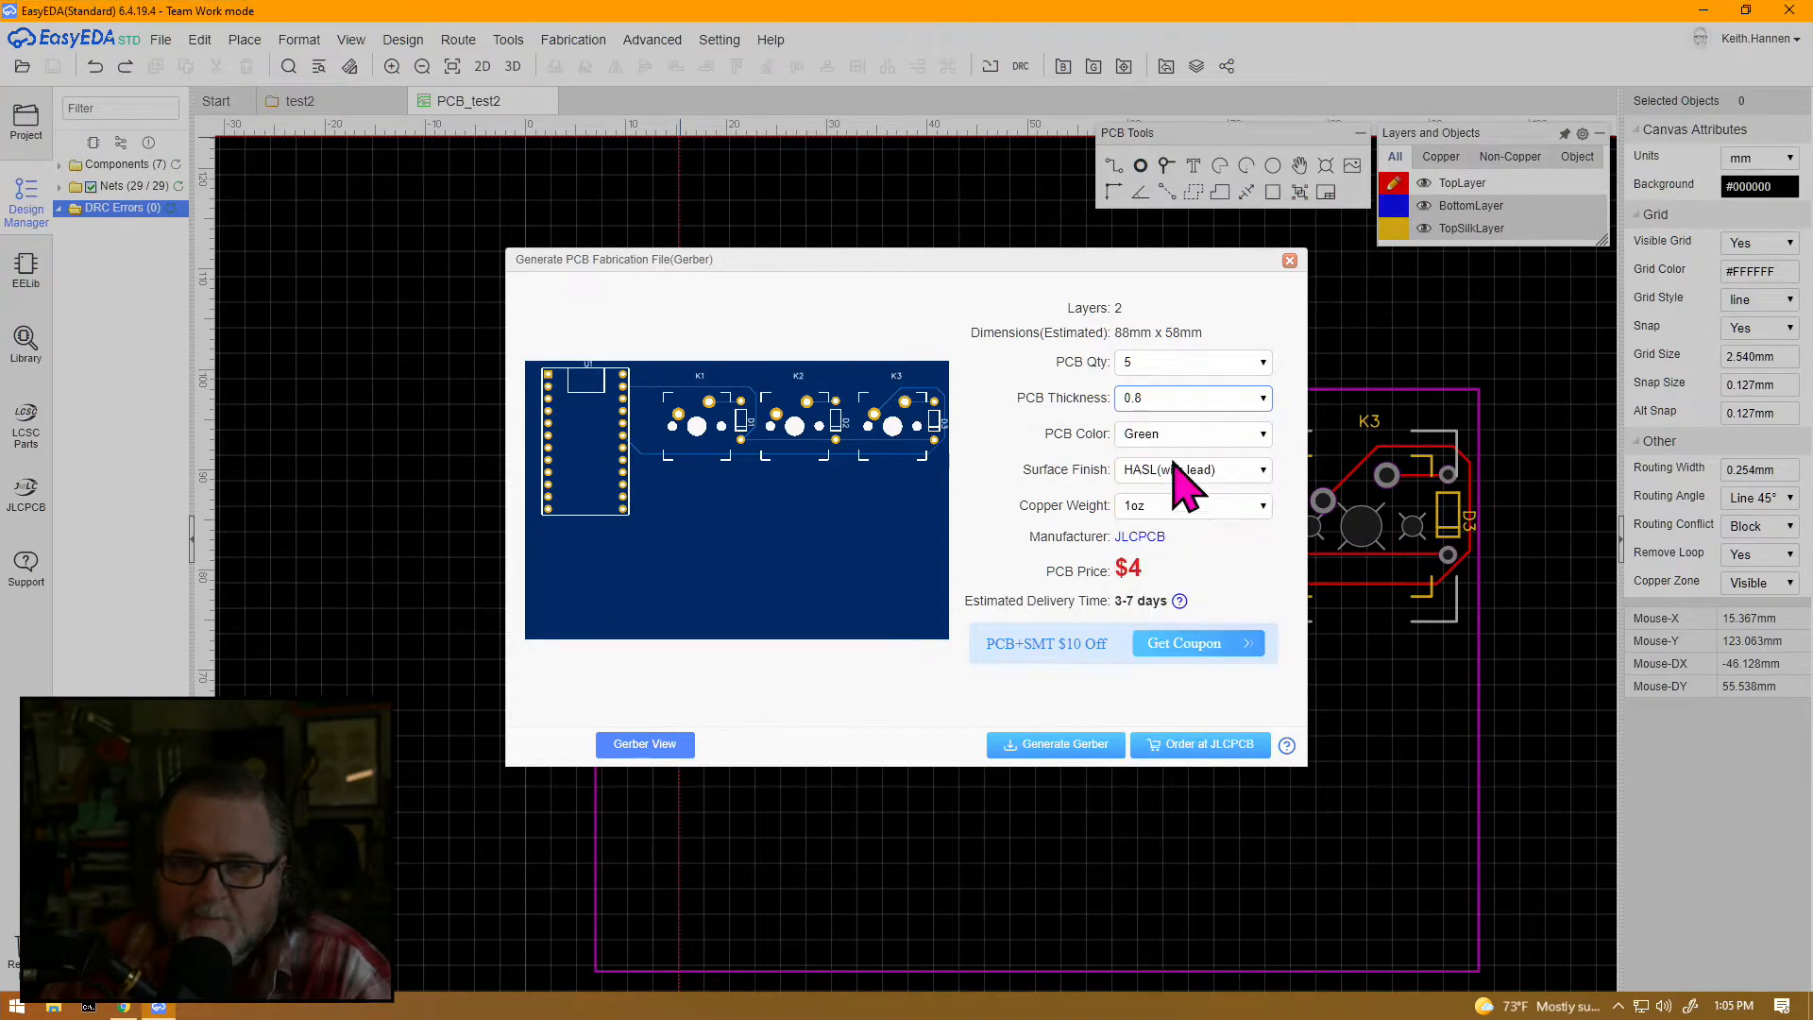
{"action": "left_click", "coordinate": [1191, 398]}
{"action": "left_click", "coordinate": [1167, 579]}
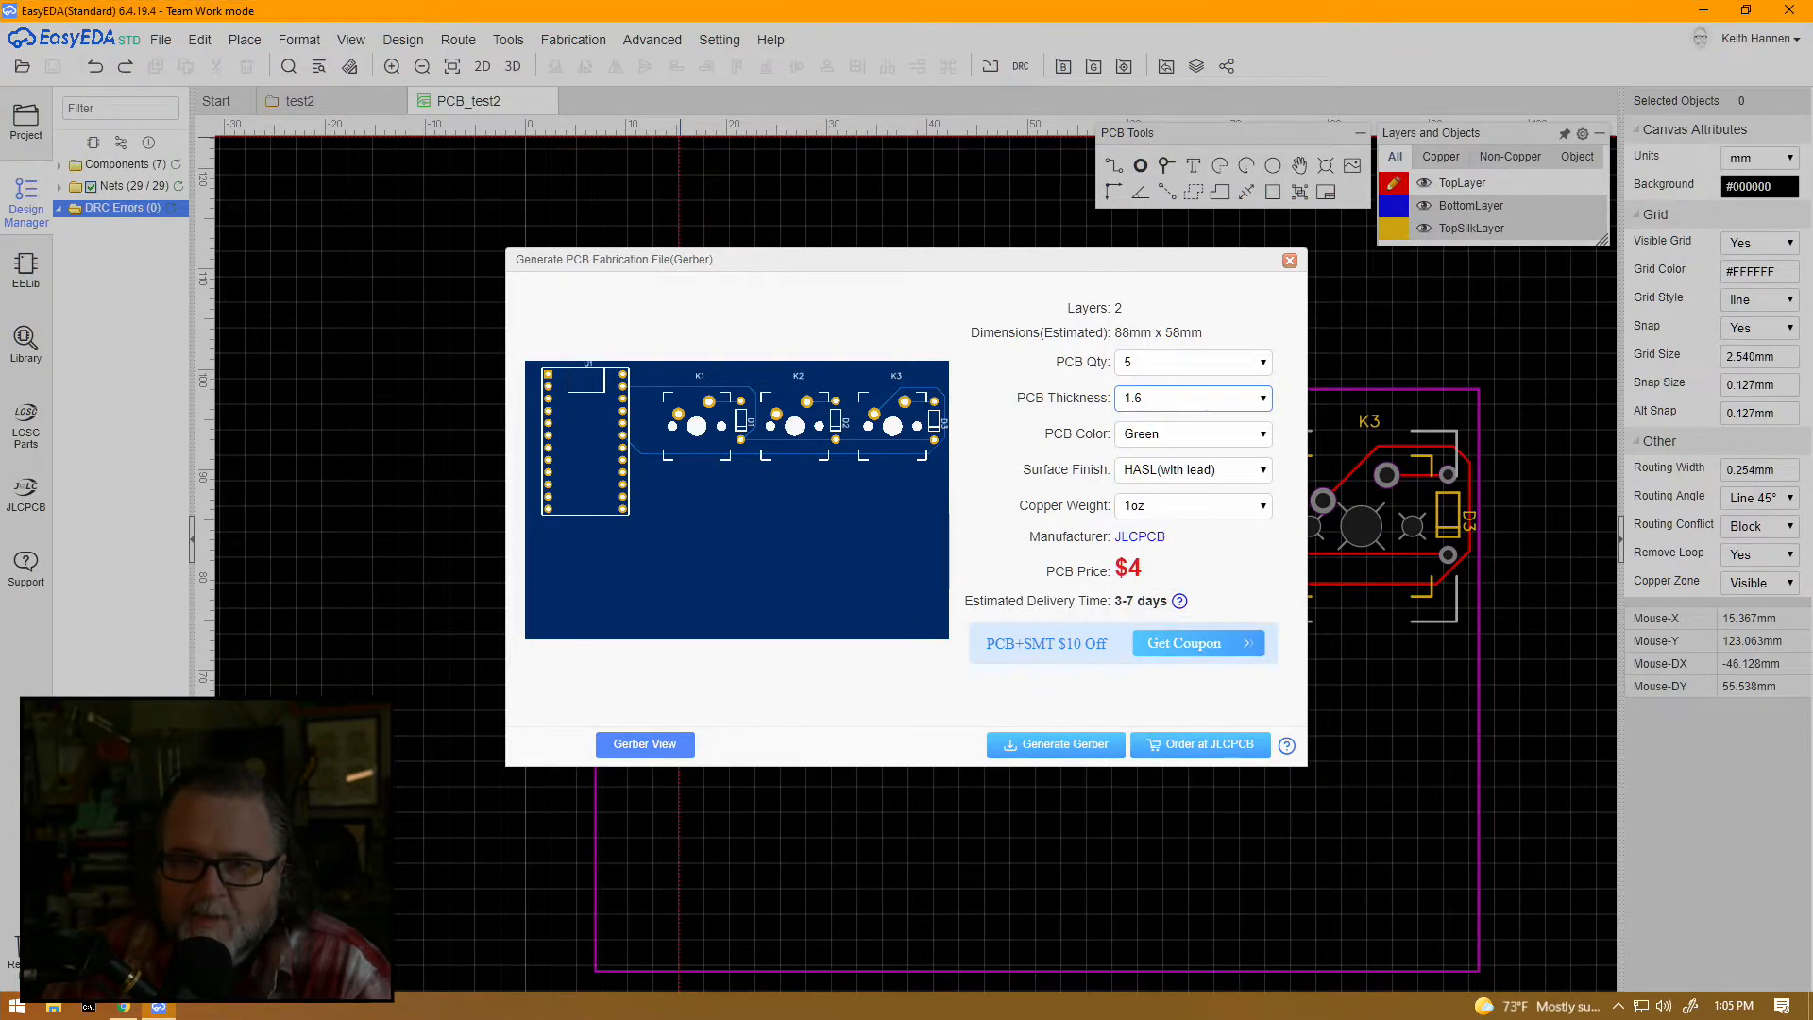
Set the PCB color to White and the surface finish to LeadFree HASL-RoHS
{"action": "left_click", "coordinate": [1169, 436]}
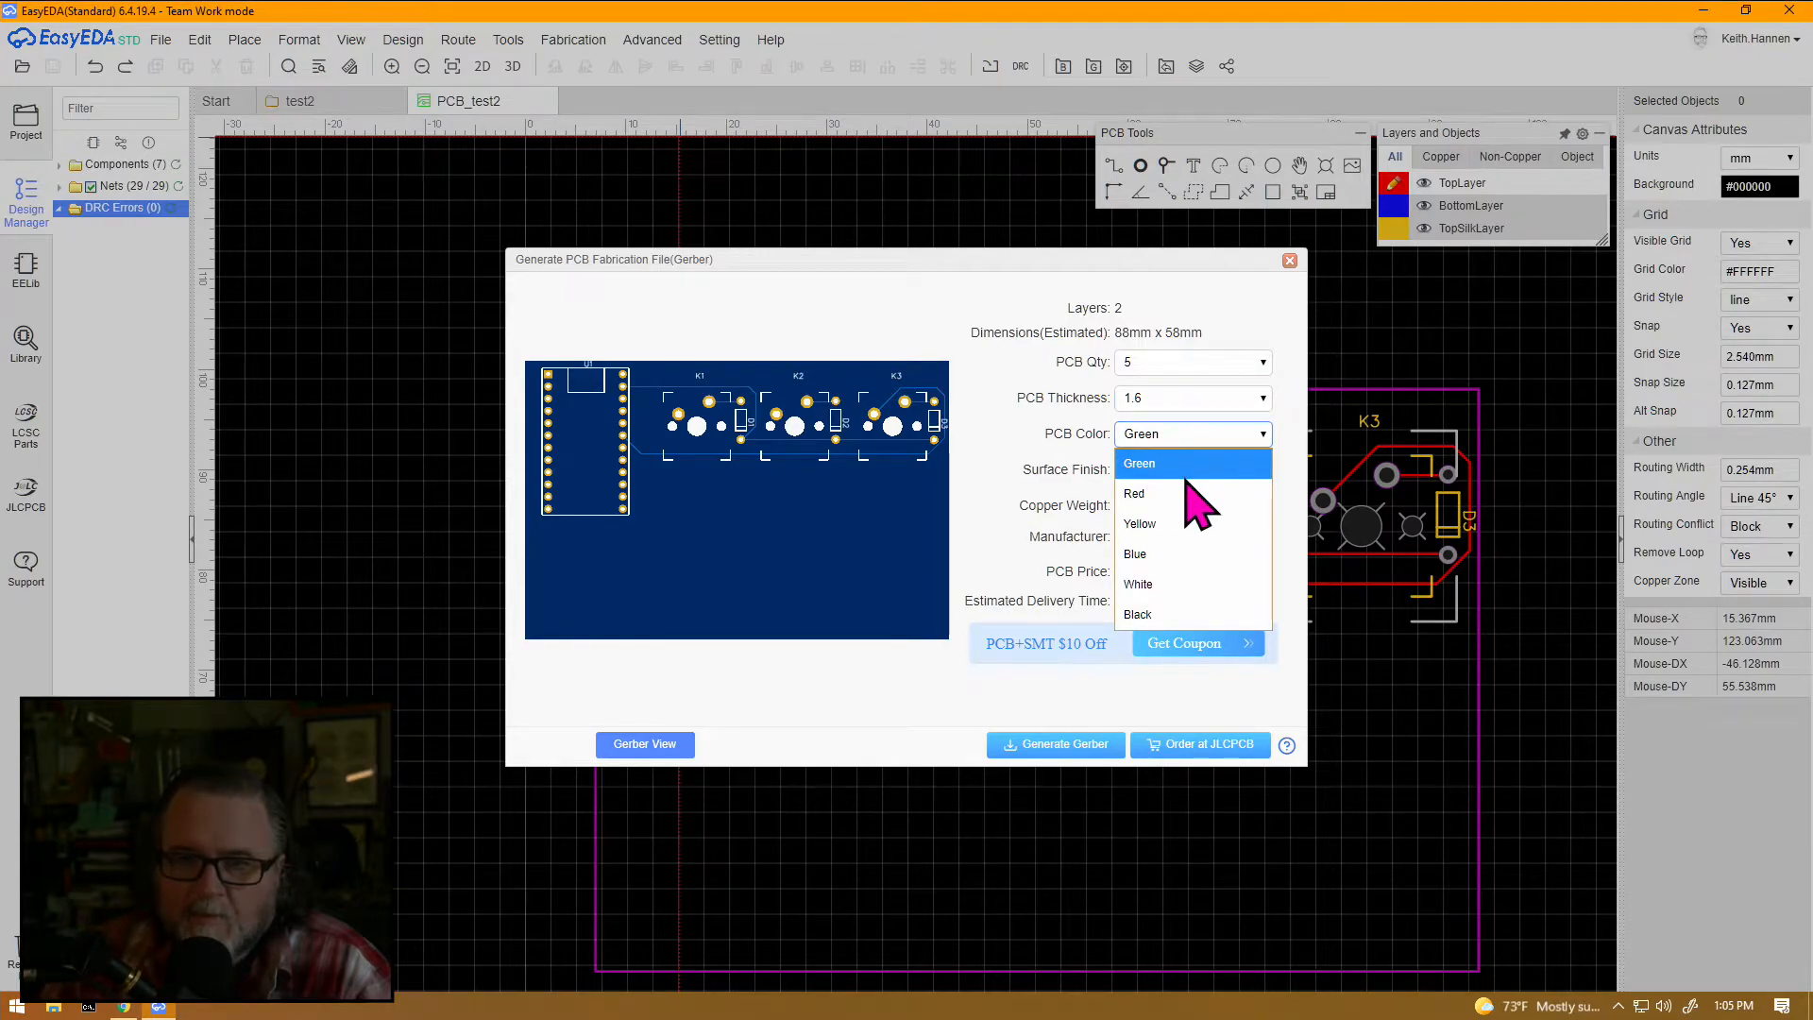
{"action": "left_click", "coordinate": [1161, 585]}
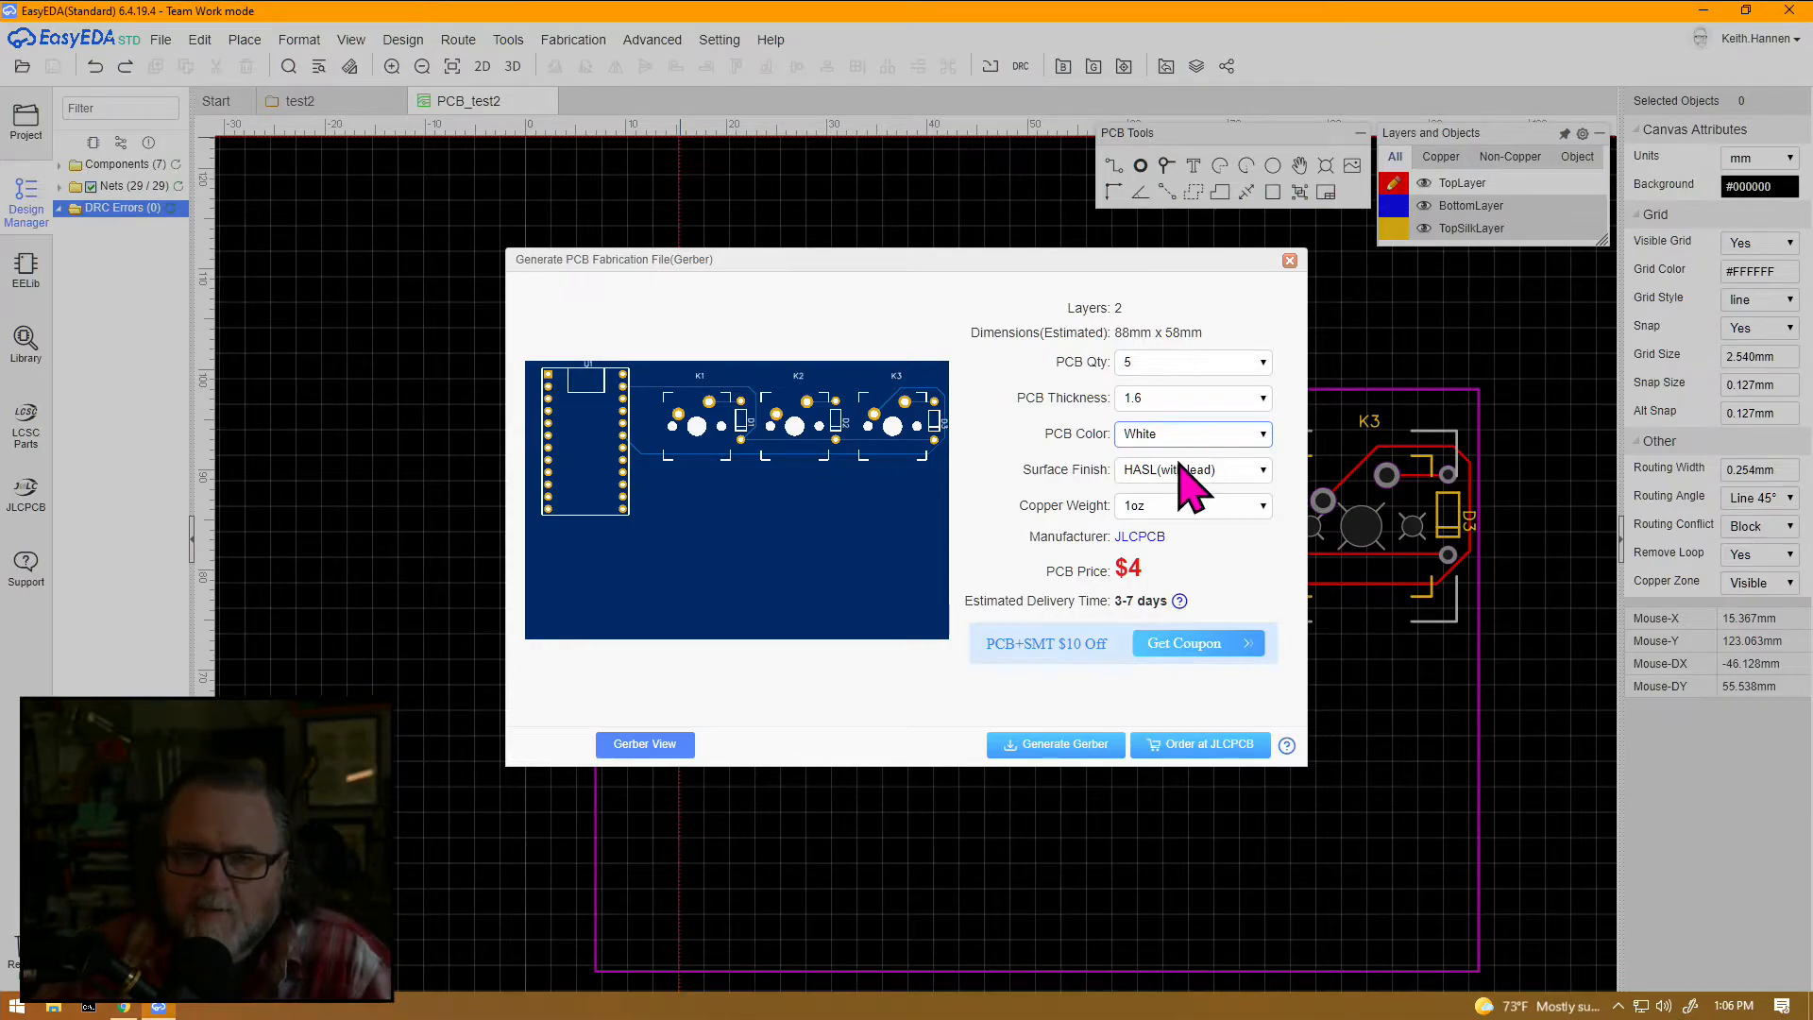
{"action": "left_click", "coordinate": [1235, 475]}
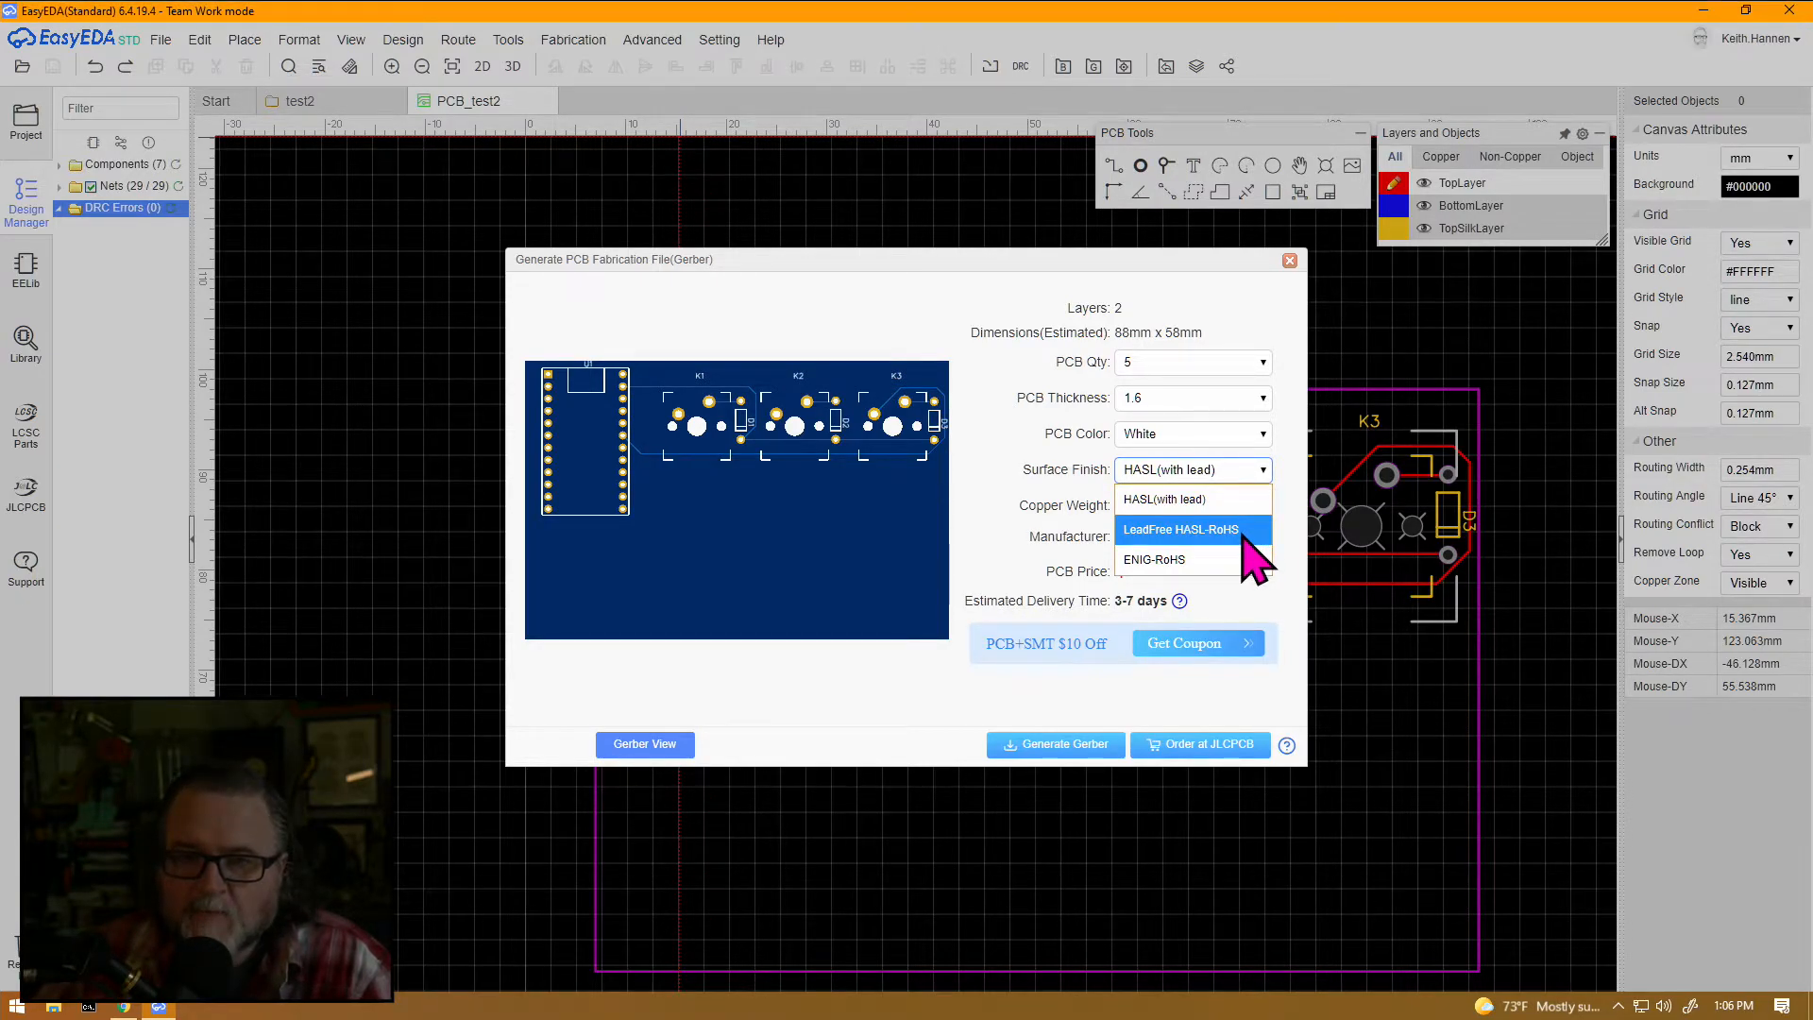
{"action": "left_click", "coordinate": [1218, 530]}
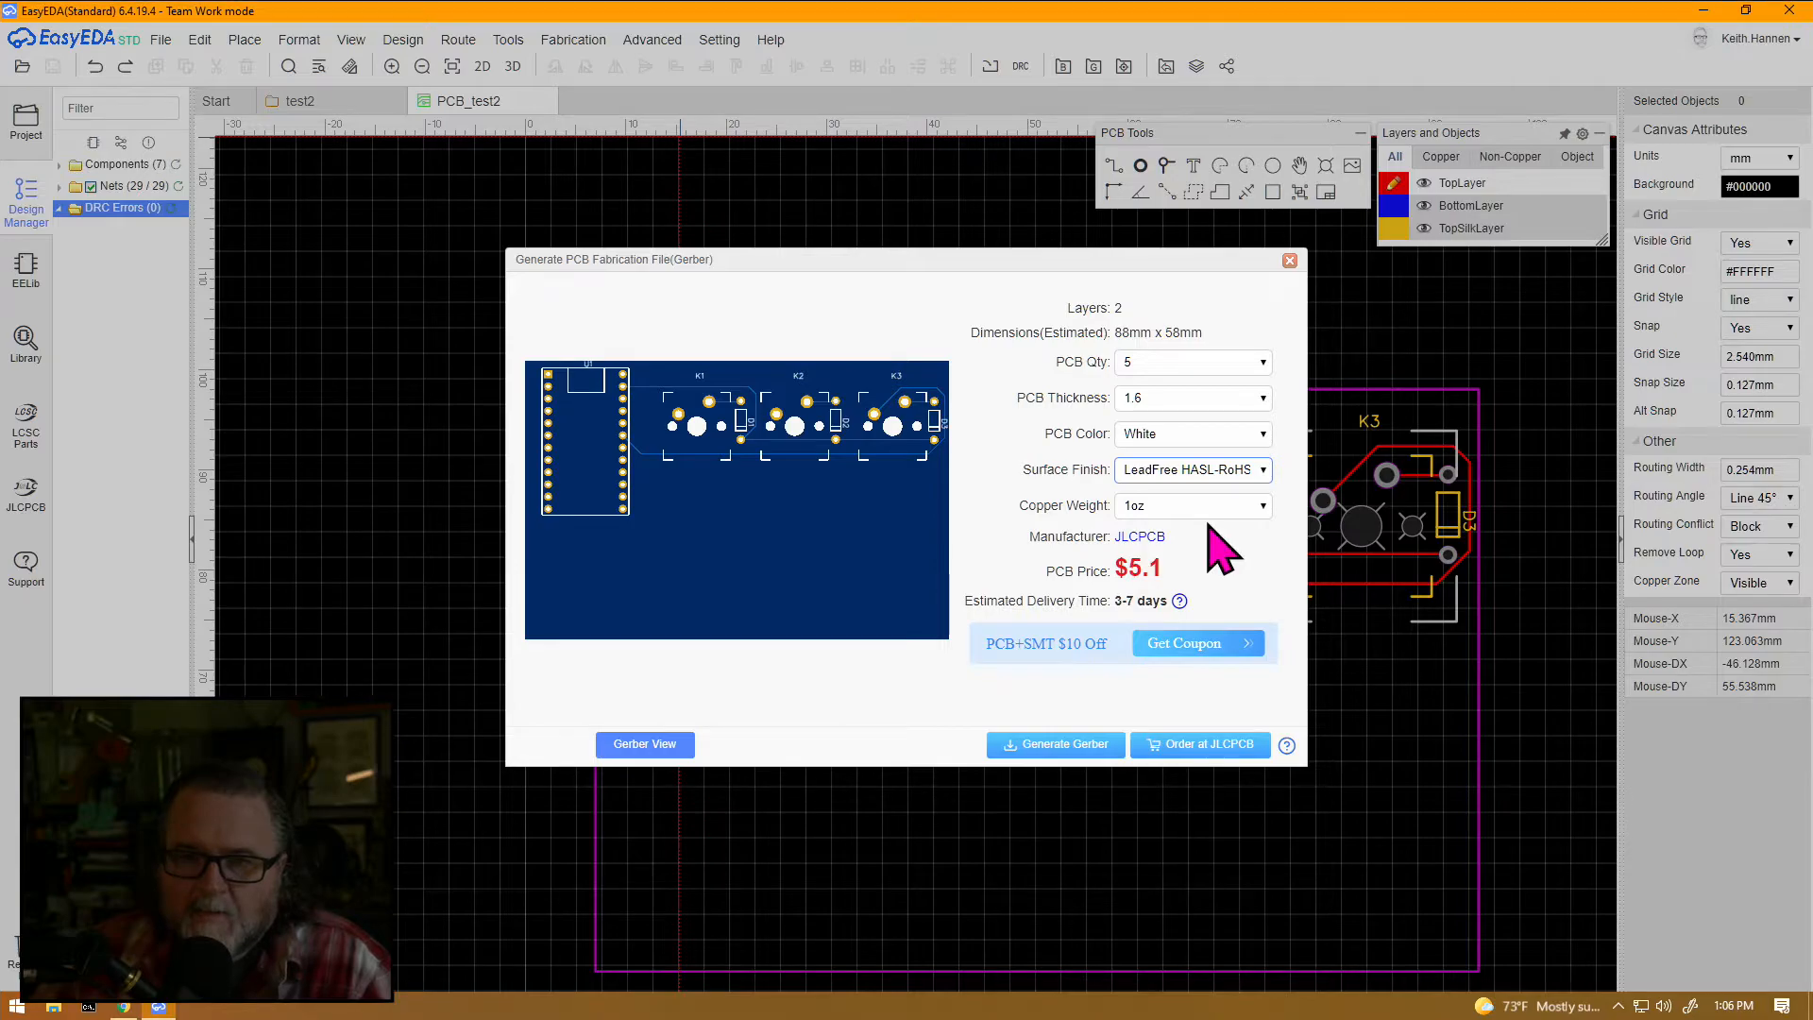
Try the ENIG-RoHS surface finish for its price, and switch back to LeadFree HASL-RoHS
{"action": "left_click", "coordinate": [1227, 472]}
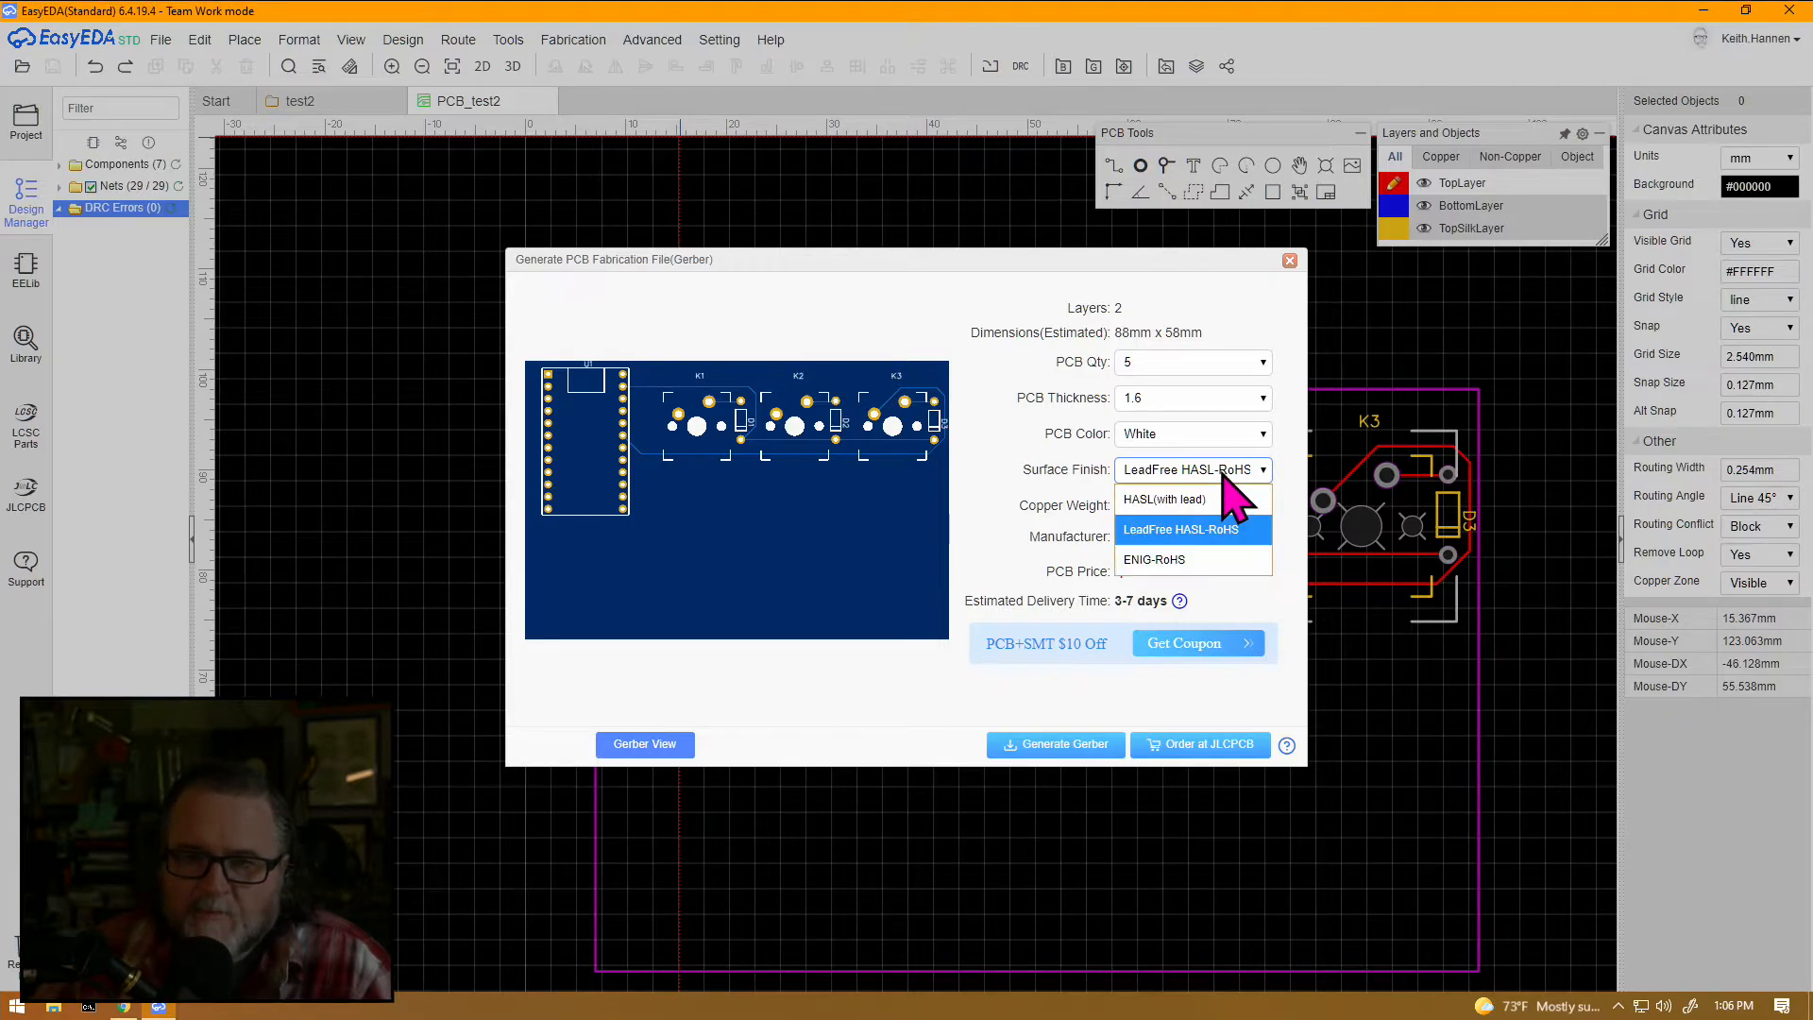
{"action": "left_click", "coordinate": [1218, 562]}
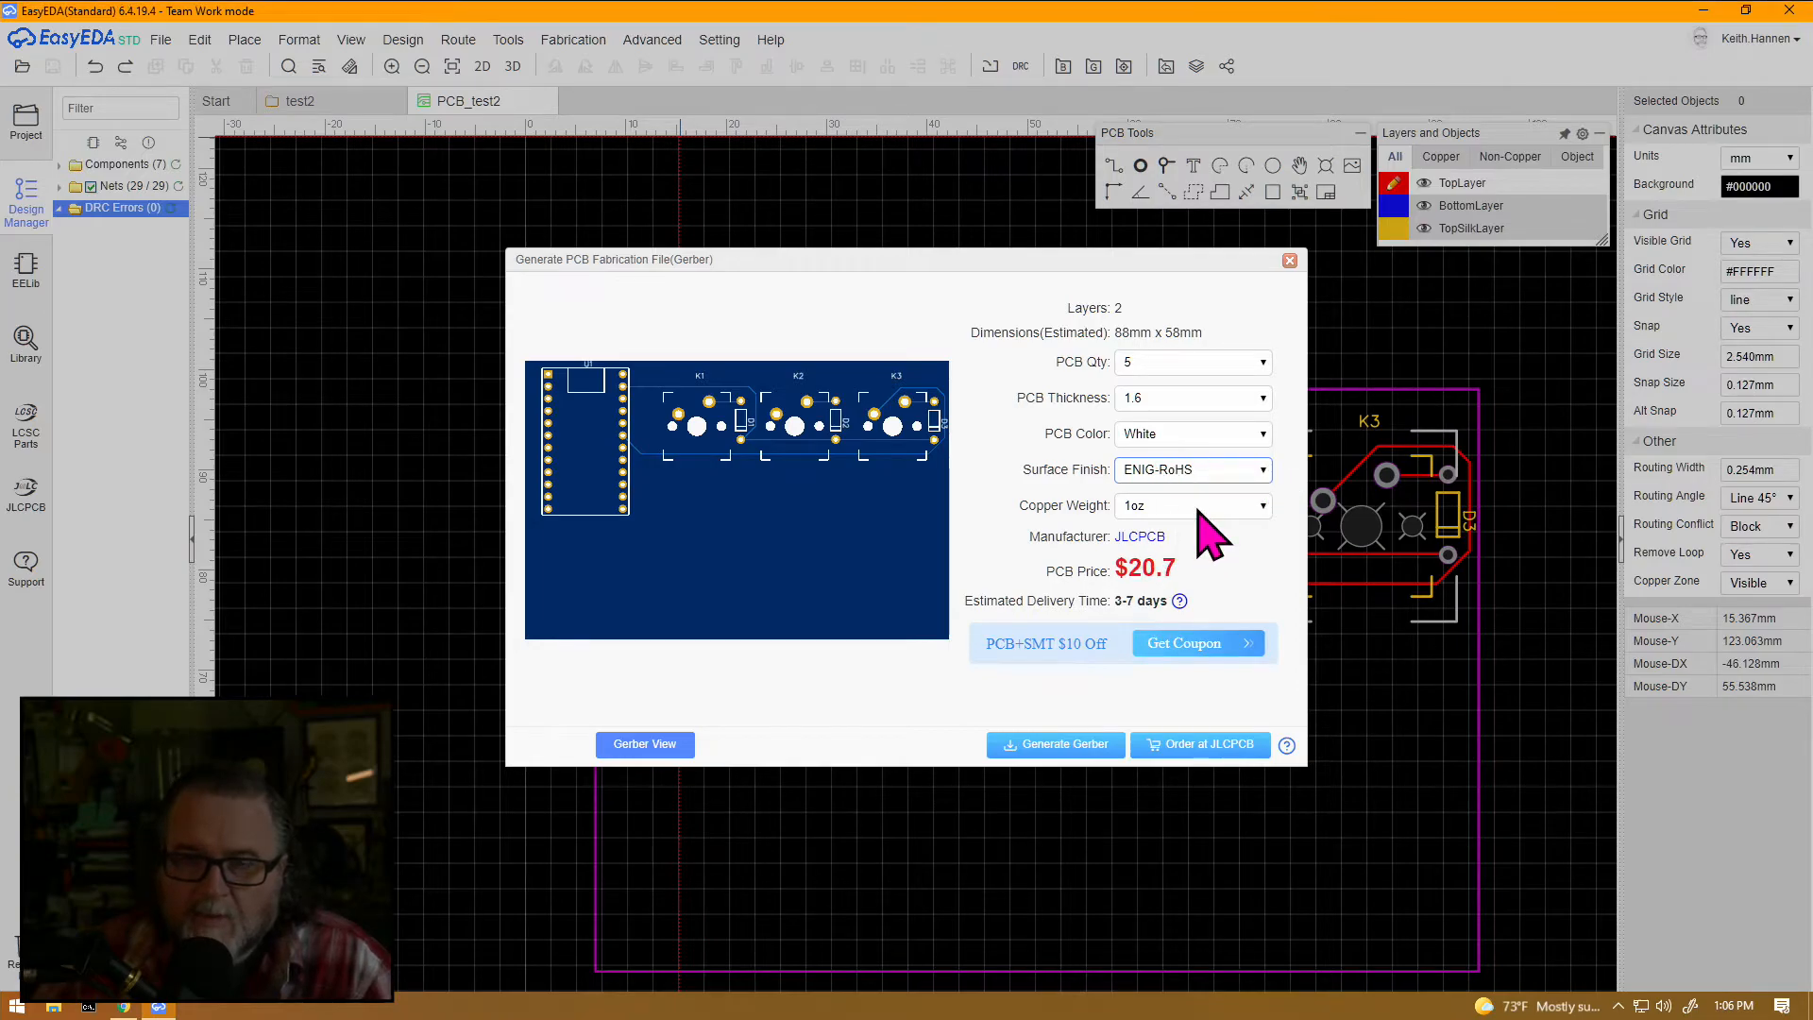
{"action": "left_click", "coordinate": [1184, 472]}
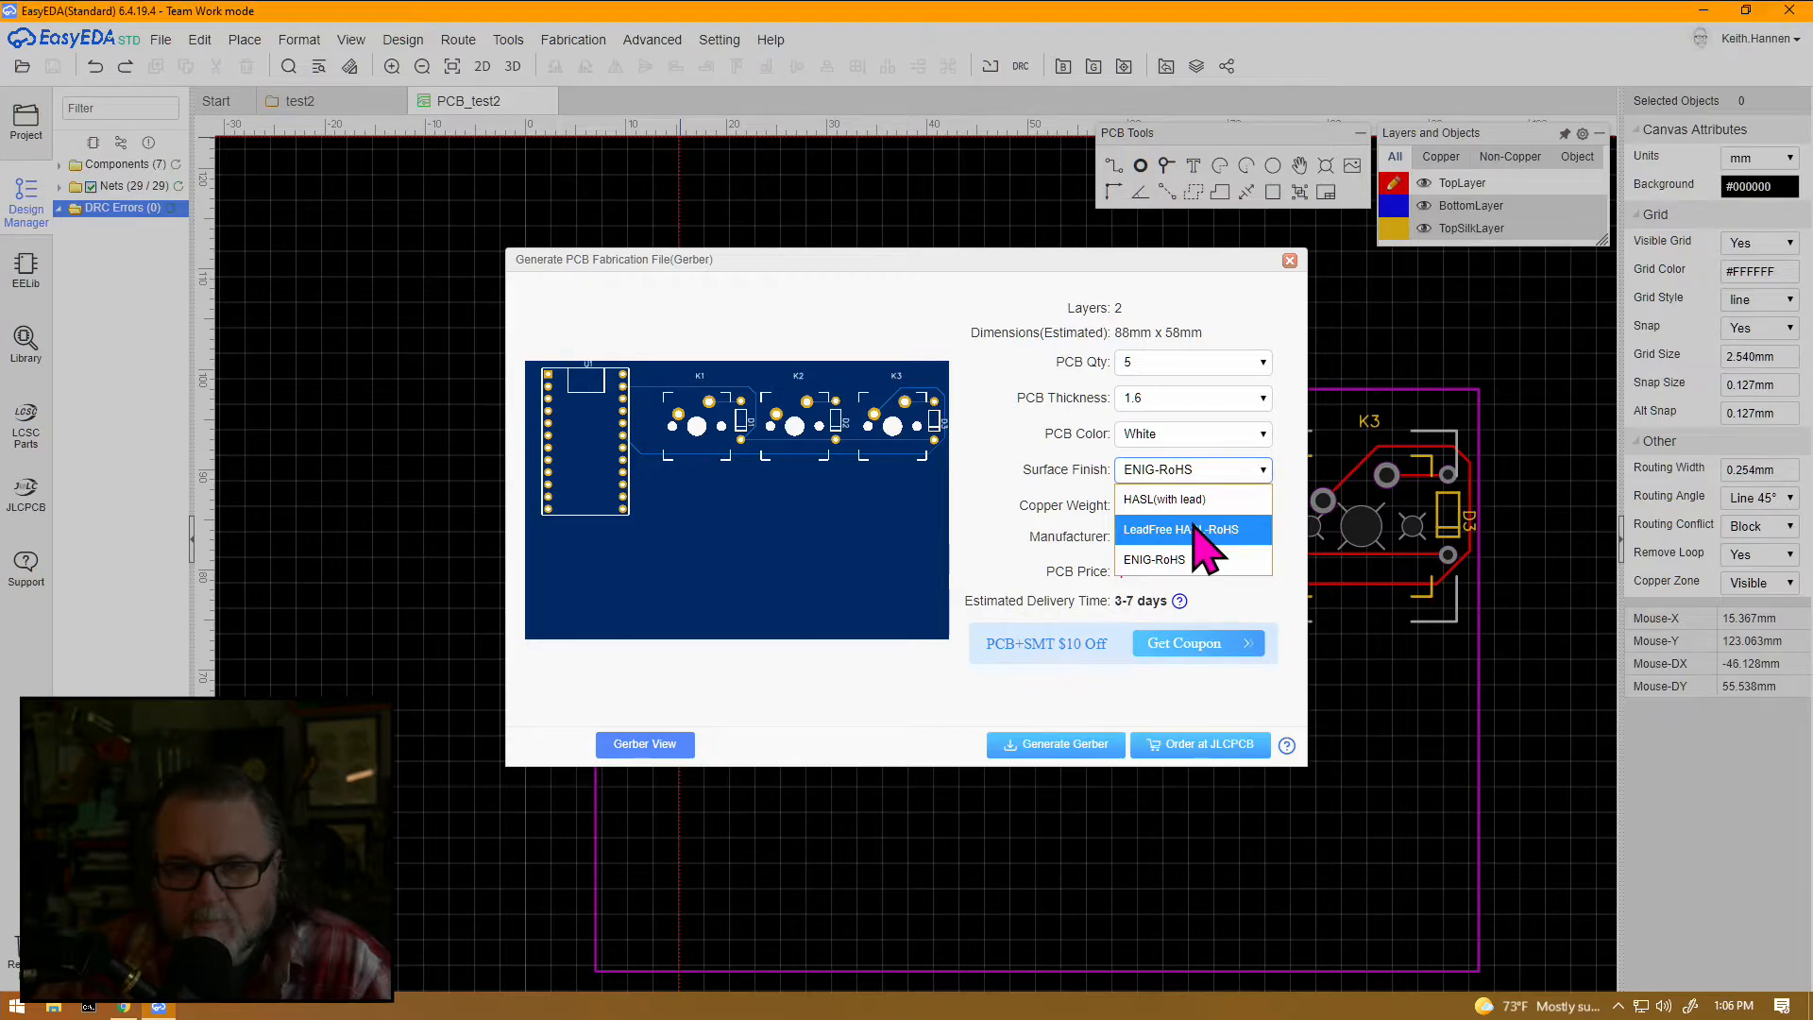
{"action": "left_click", "coordinate": [1203, 529]}
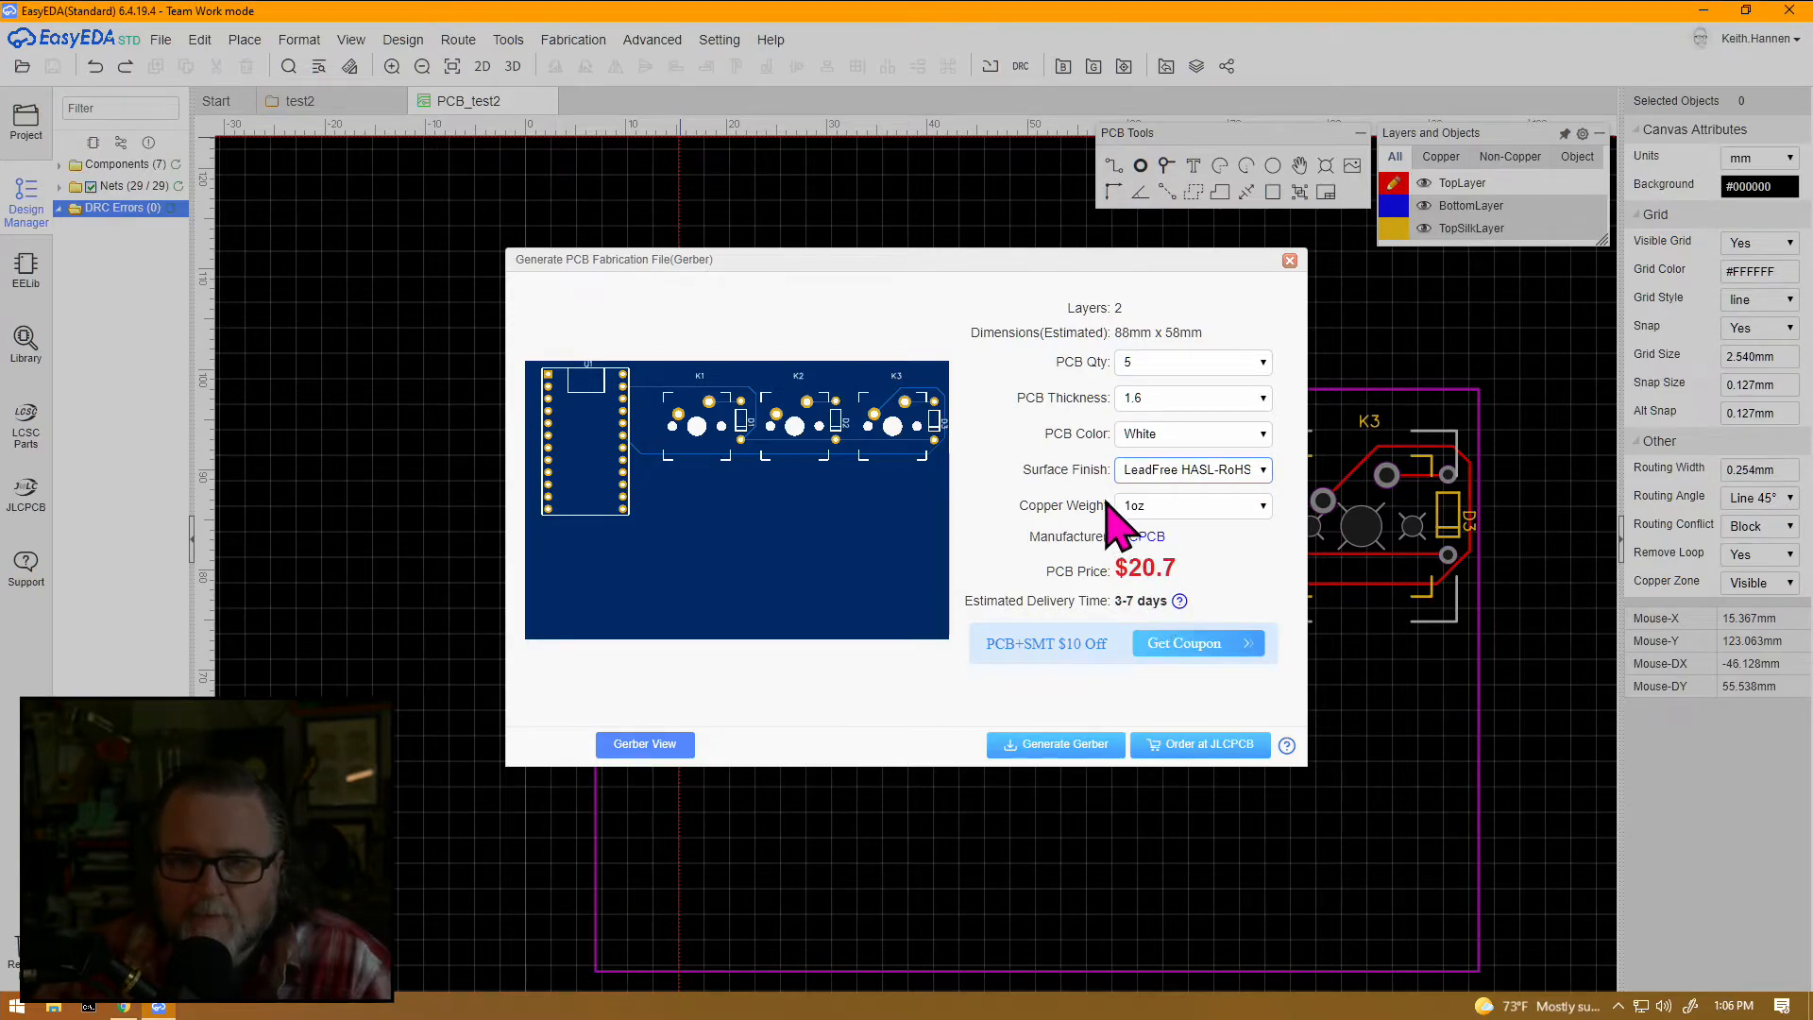
Try a copper weight of 2oz for its price, and return it to 1oz
{"action": "left_click", "coordinate": [1192, 506]}
{"action": "left_click", "coordinate": [1185, 564]}
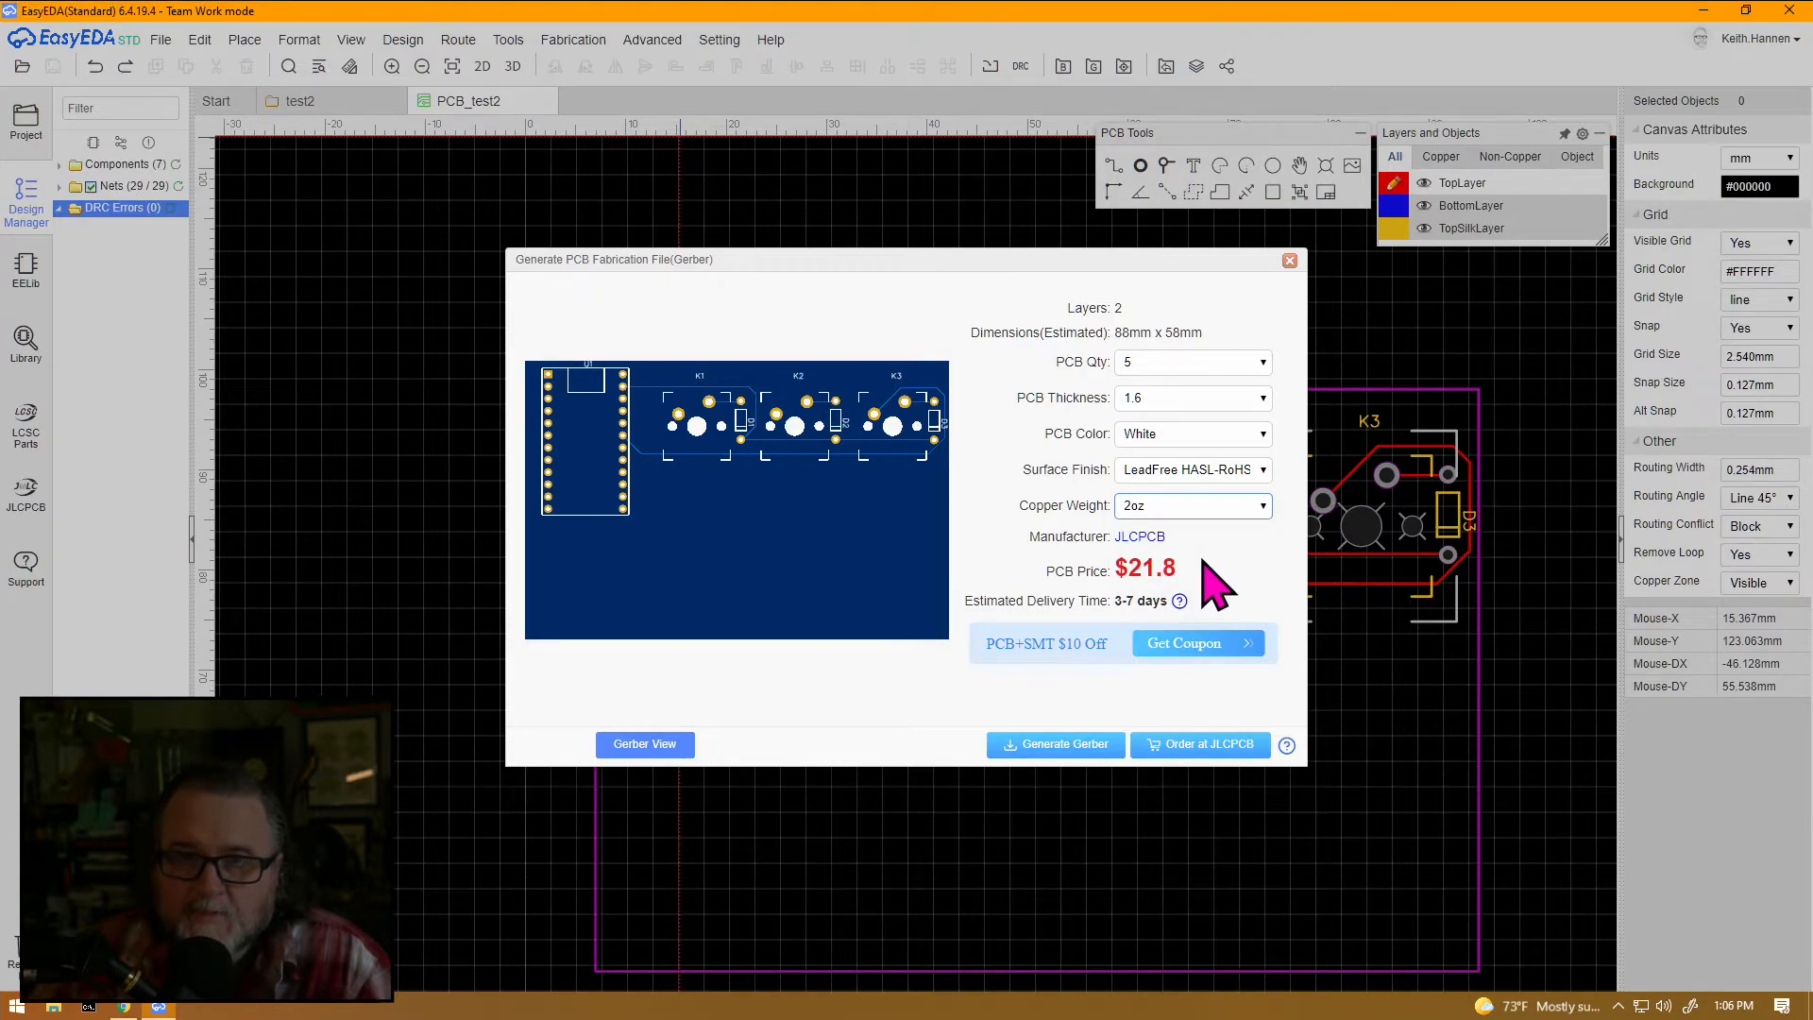
{"action": "left_click", "coordinate": [1176, 507]}
{"action": "left_click", "coordinate": [1156, 535]}
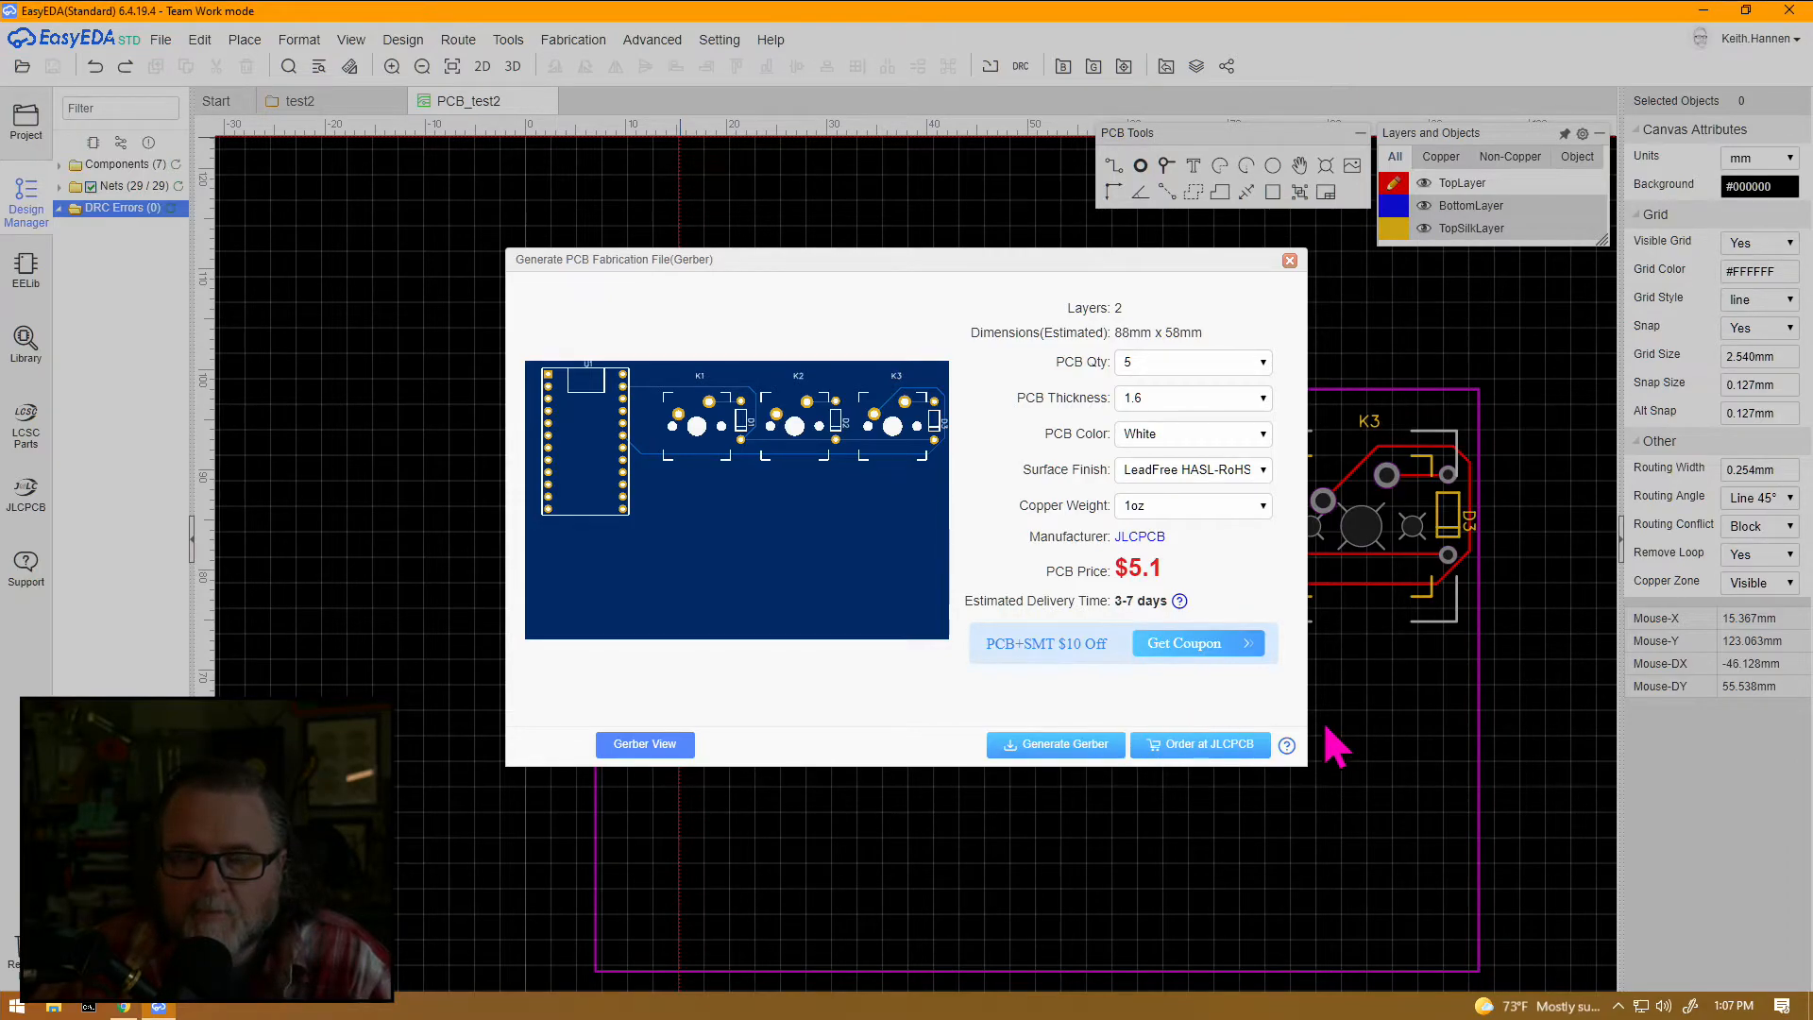
Generate the board's Gerber files and save them as Gerber_PCB_test2_2021-06-15.zip in the Downloads folder
{"action": "left_click", "coordinate": [1048, 746]}
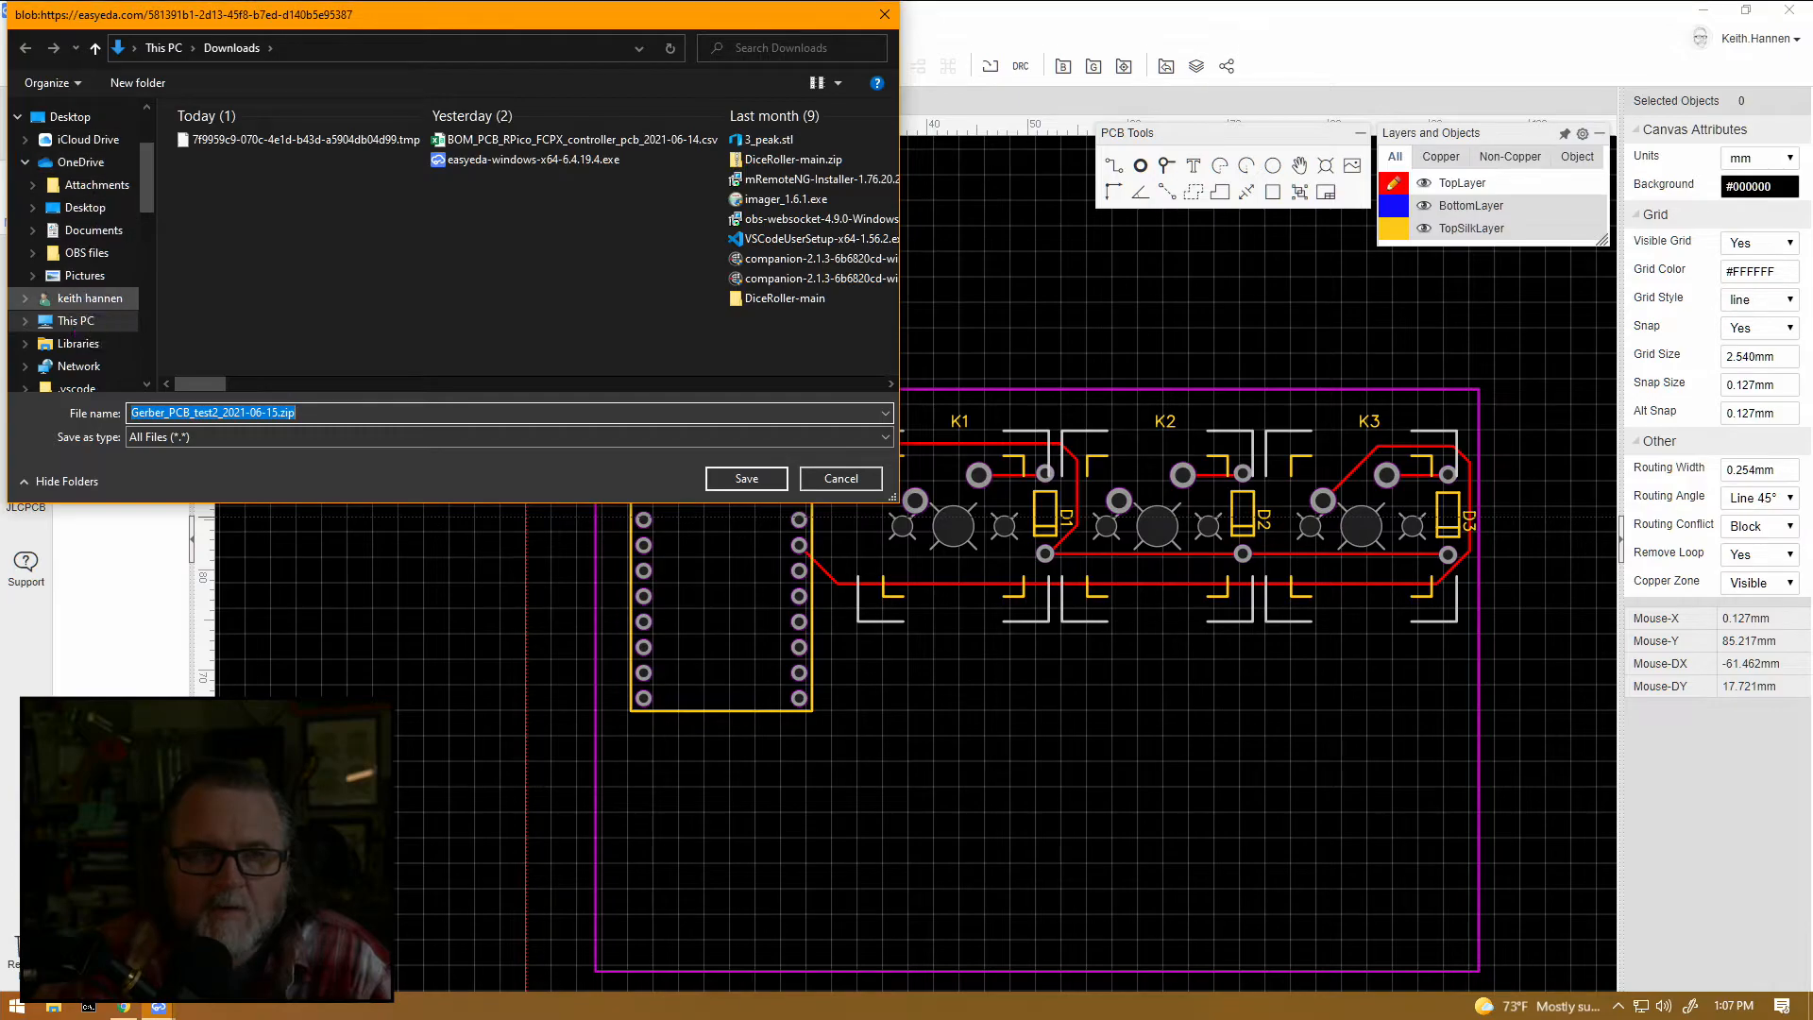
{"action": "scroll", "coordinate": [91, 321], "scroll_direction": "up", "scroll_amount": 3}
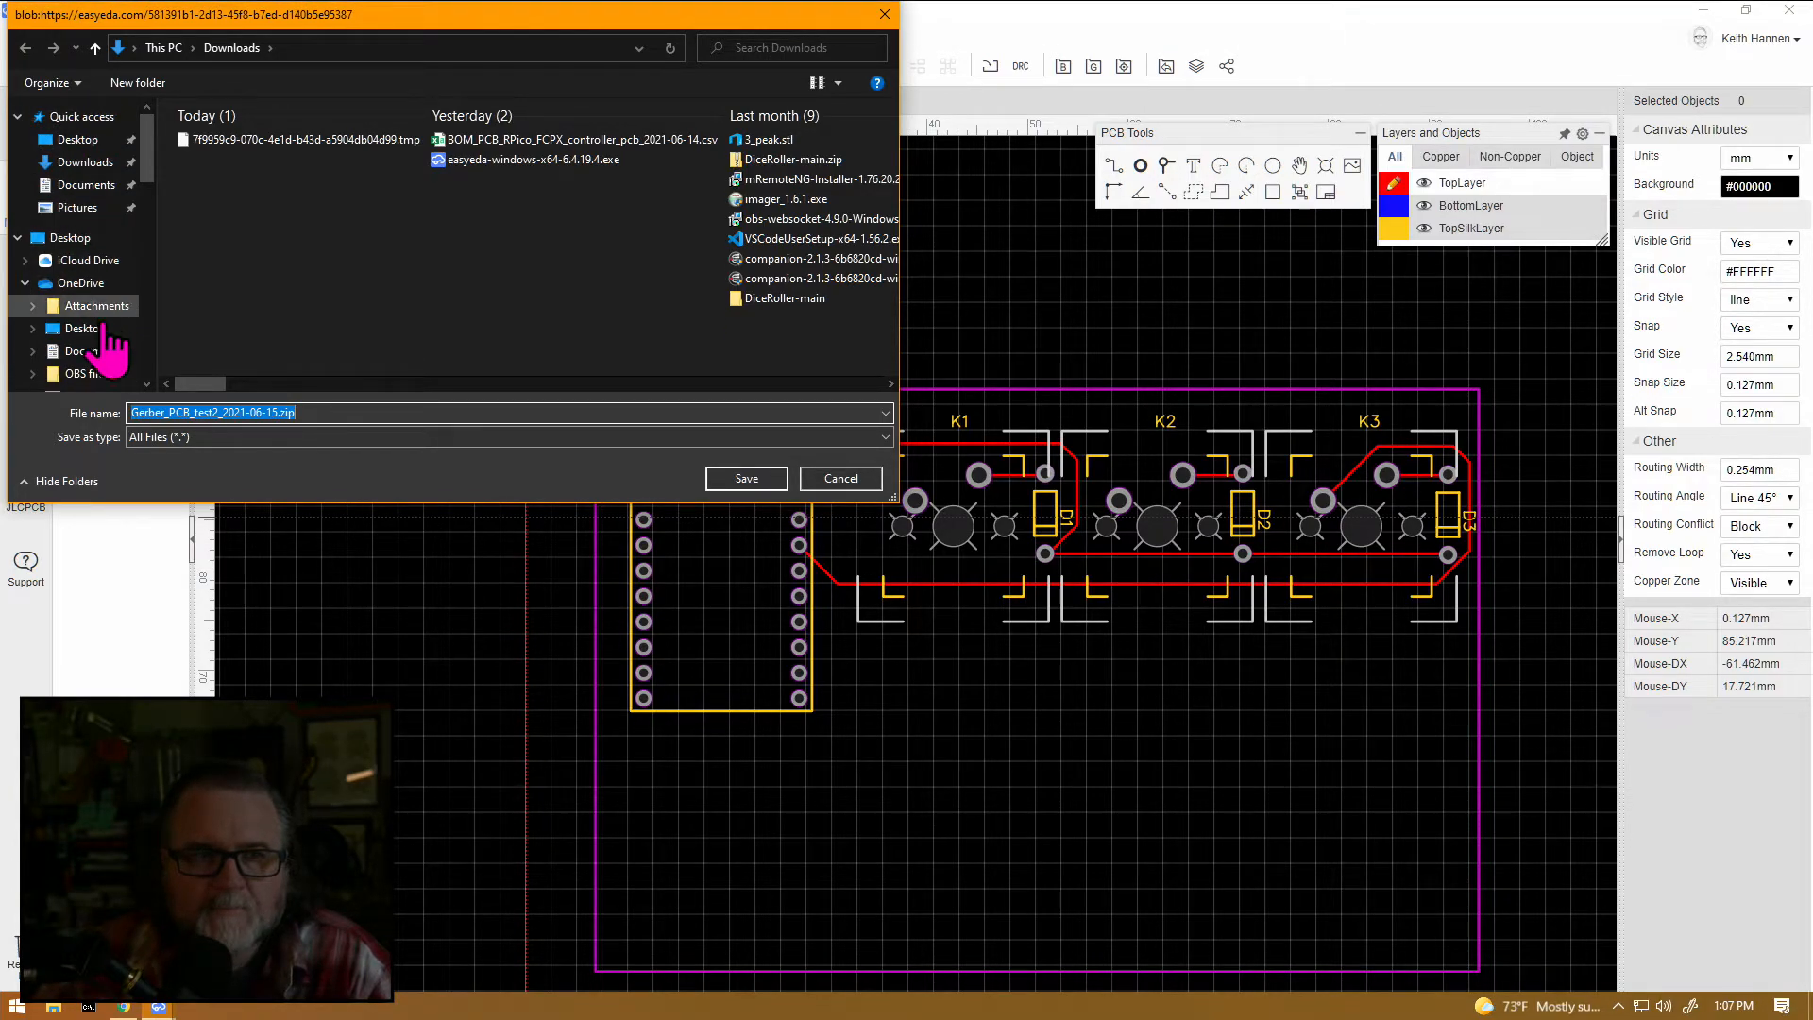
{"action": "left_click", "coordinate": [17, 239]}
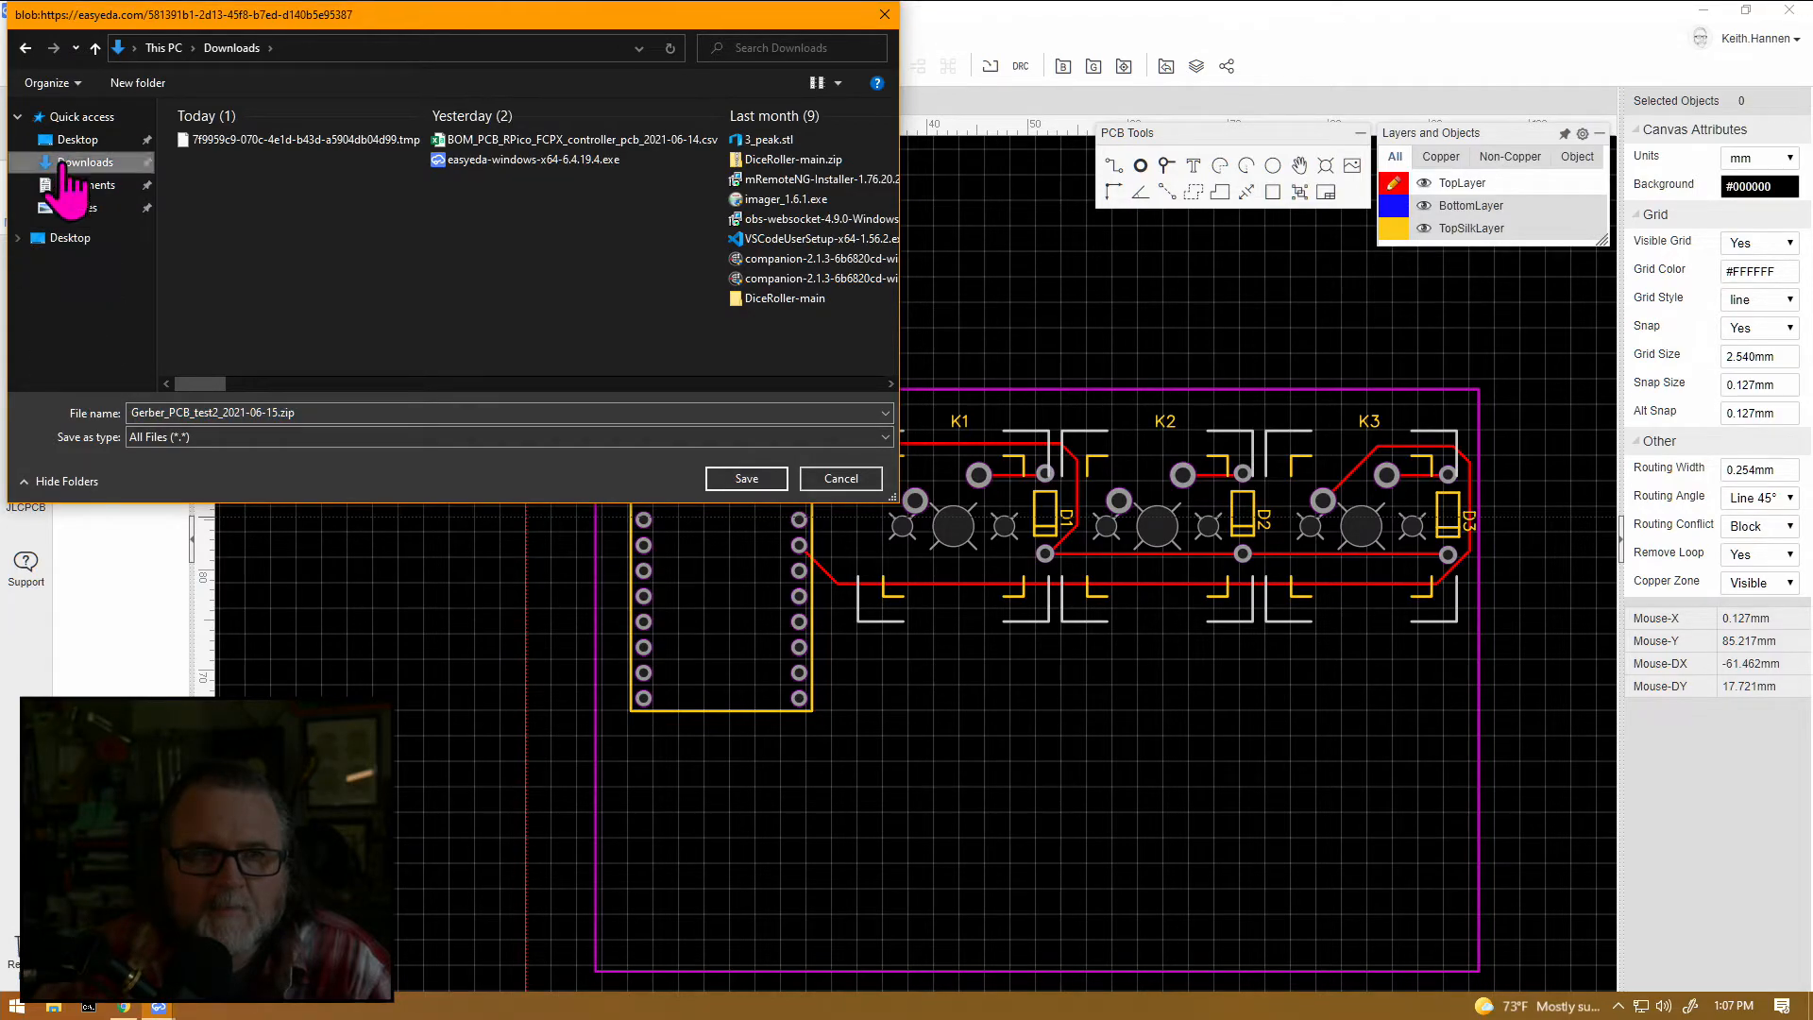
{"action": "left_click", "coordinate": [759, 478]}
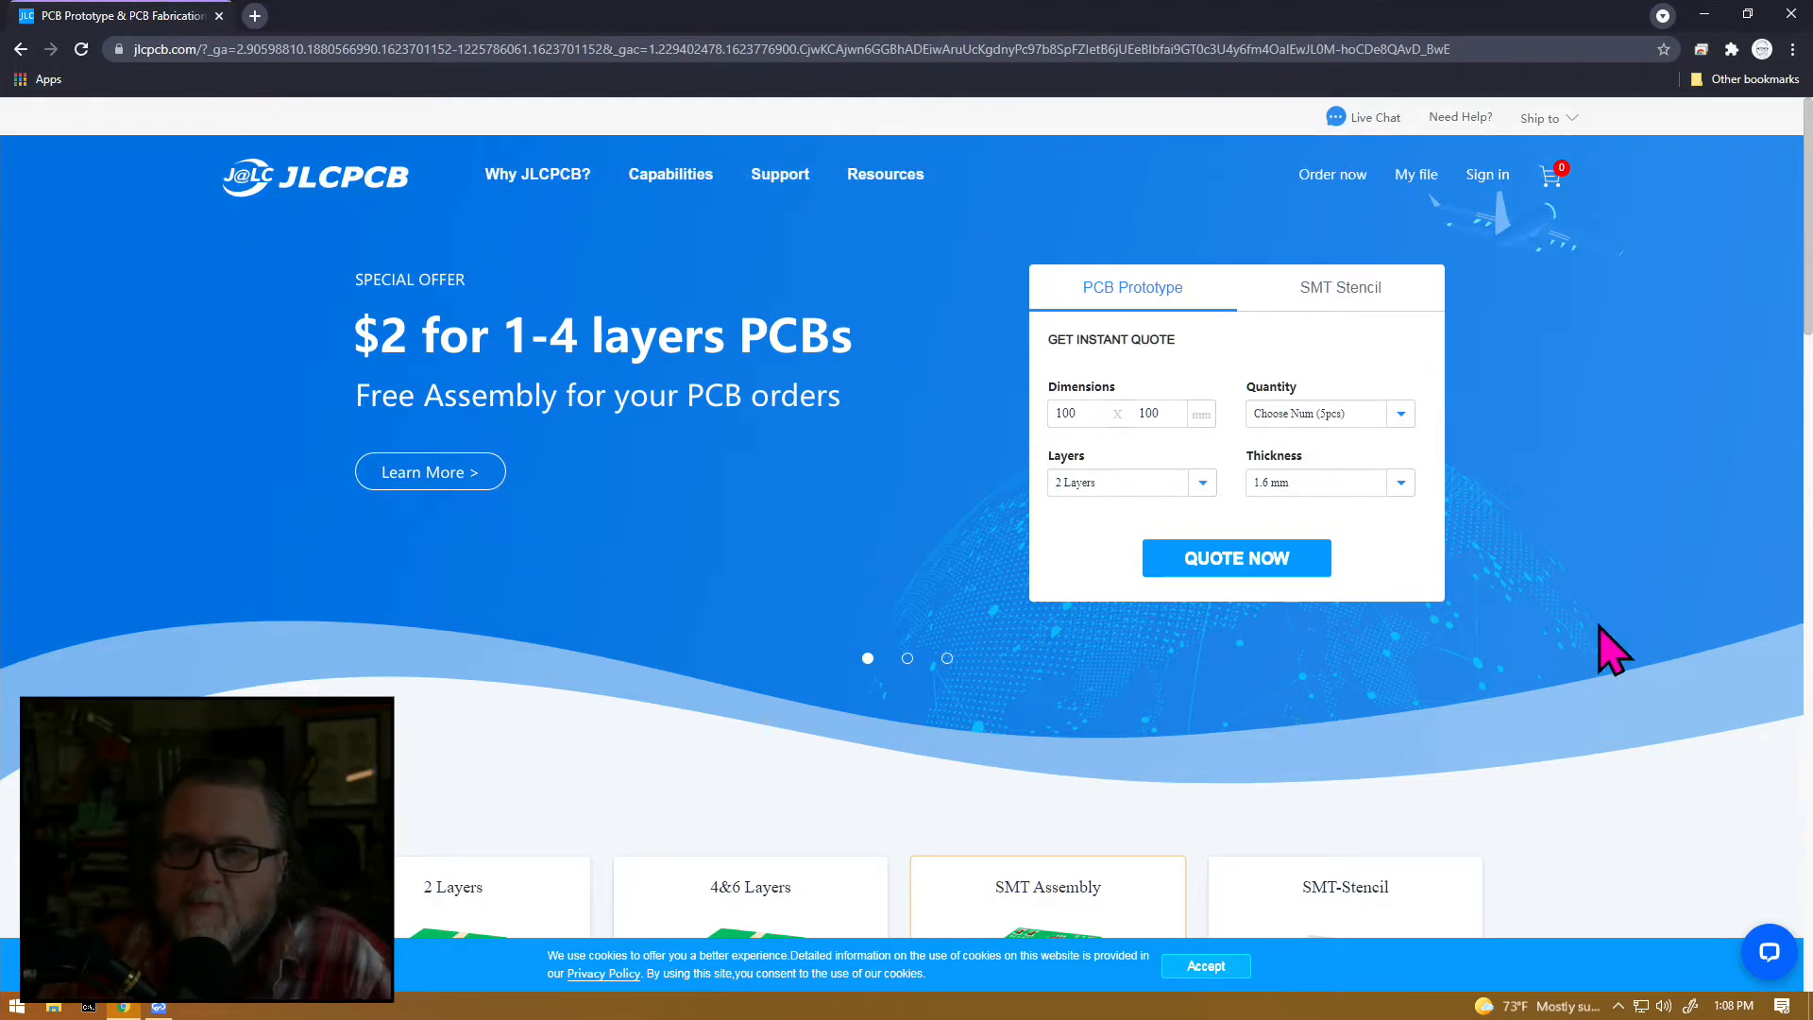
Start a PCB order on the JLCPCB website and upload the saved Gerber file for a quote
{"action": "left_click", "coordinate": [1322, 179]}
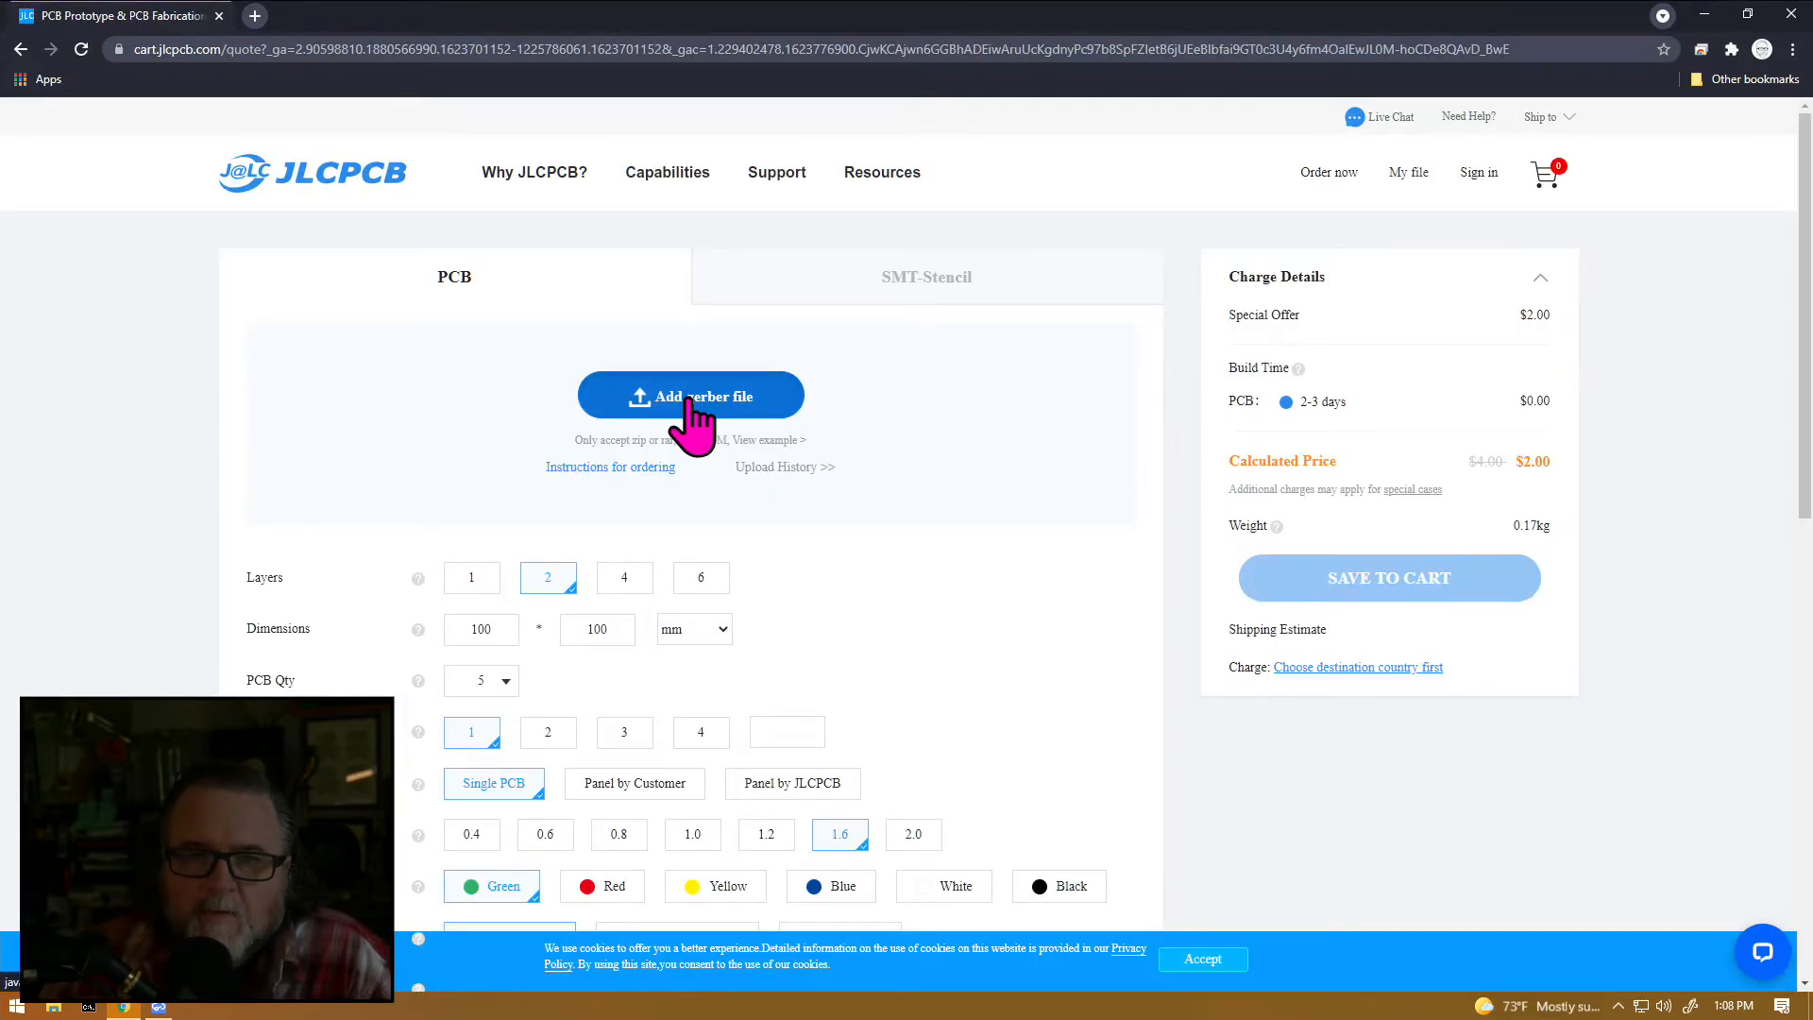
{"action": "left_click", "coordinate": [692, 401]}
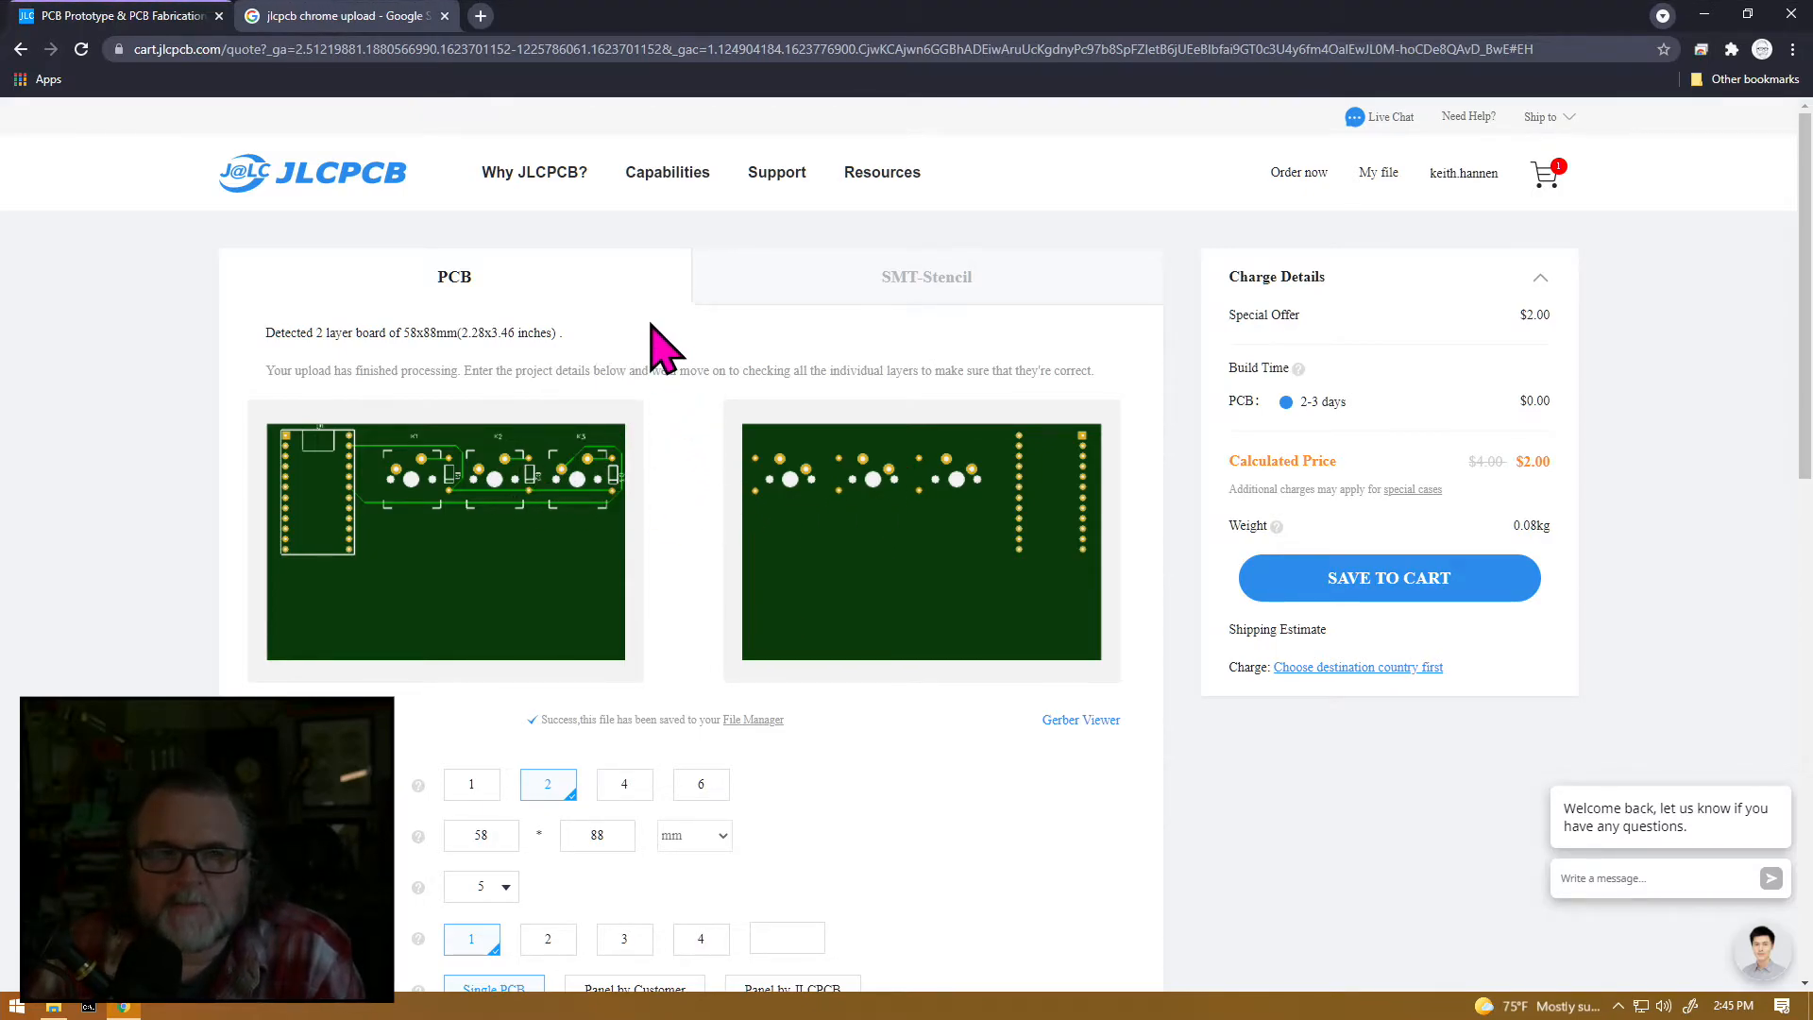
Try a 1-layer board in the quote, and return the layer count to 2
{"action": "scroll", "coordinate": [661, 348], "scroll_direction": "down", "scroll_amount": 2}
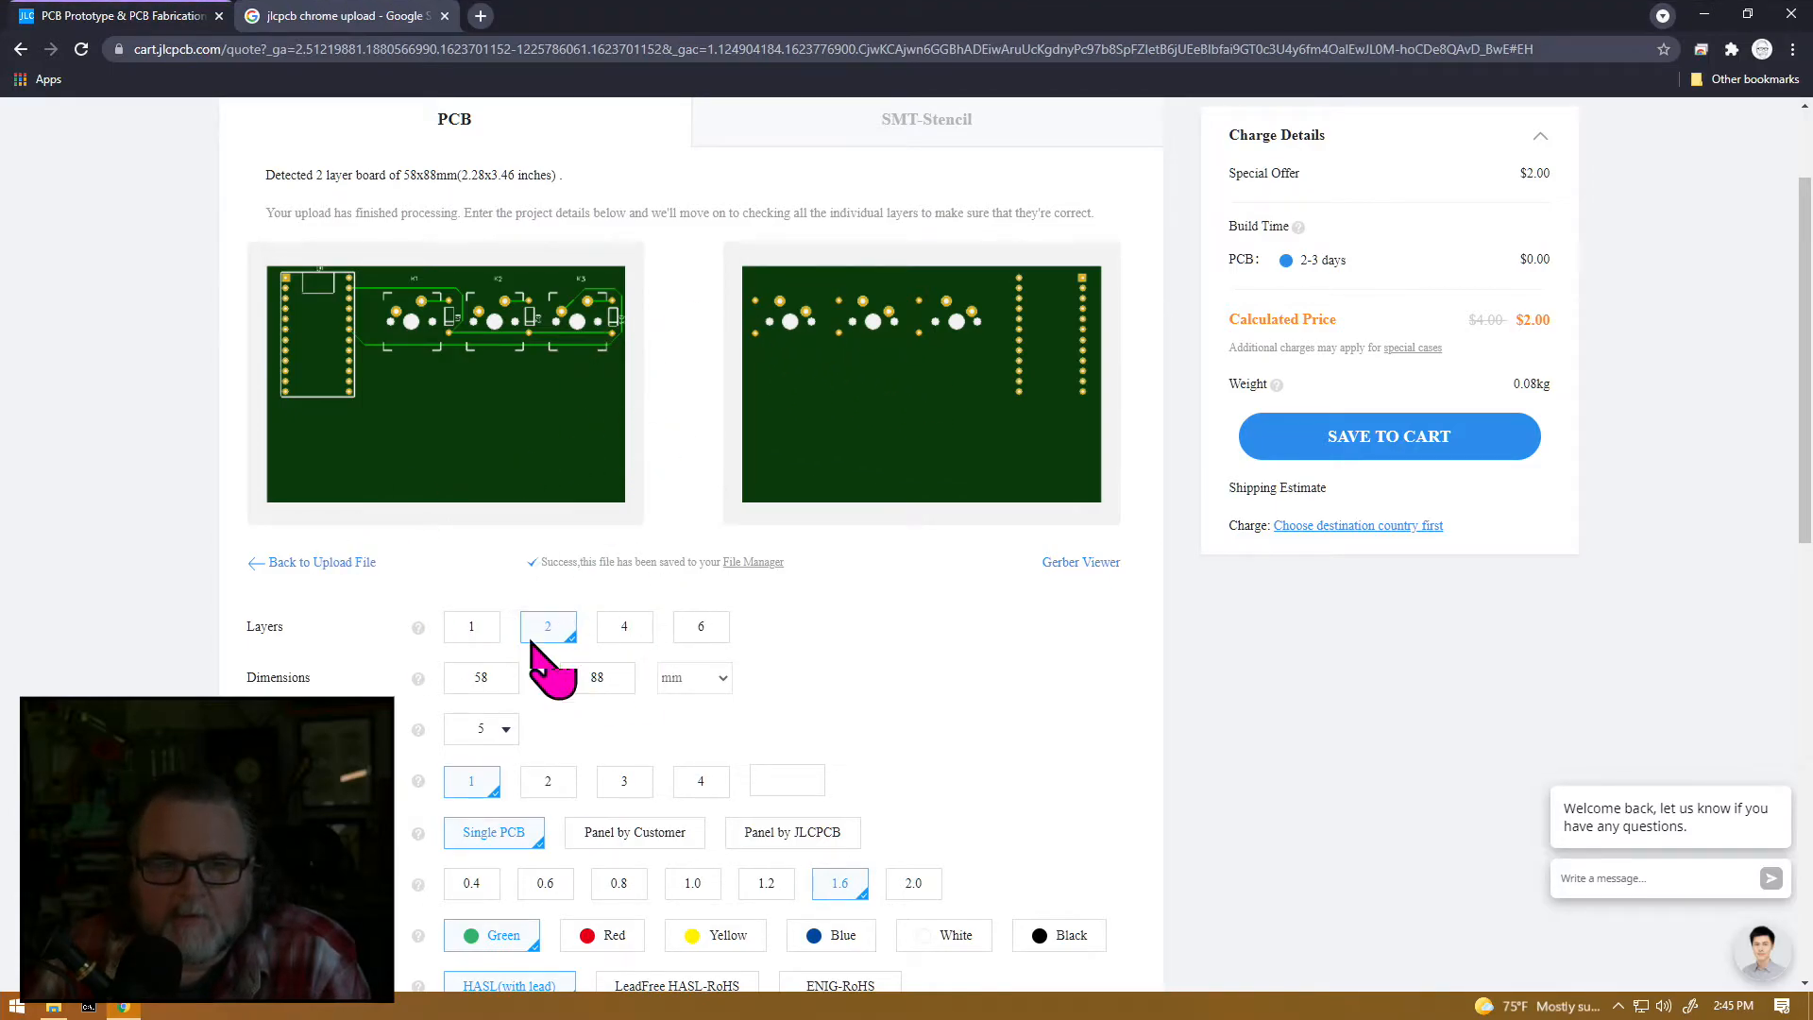
{"action": "left_click", "coordinate": [471, 628]}
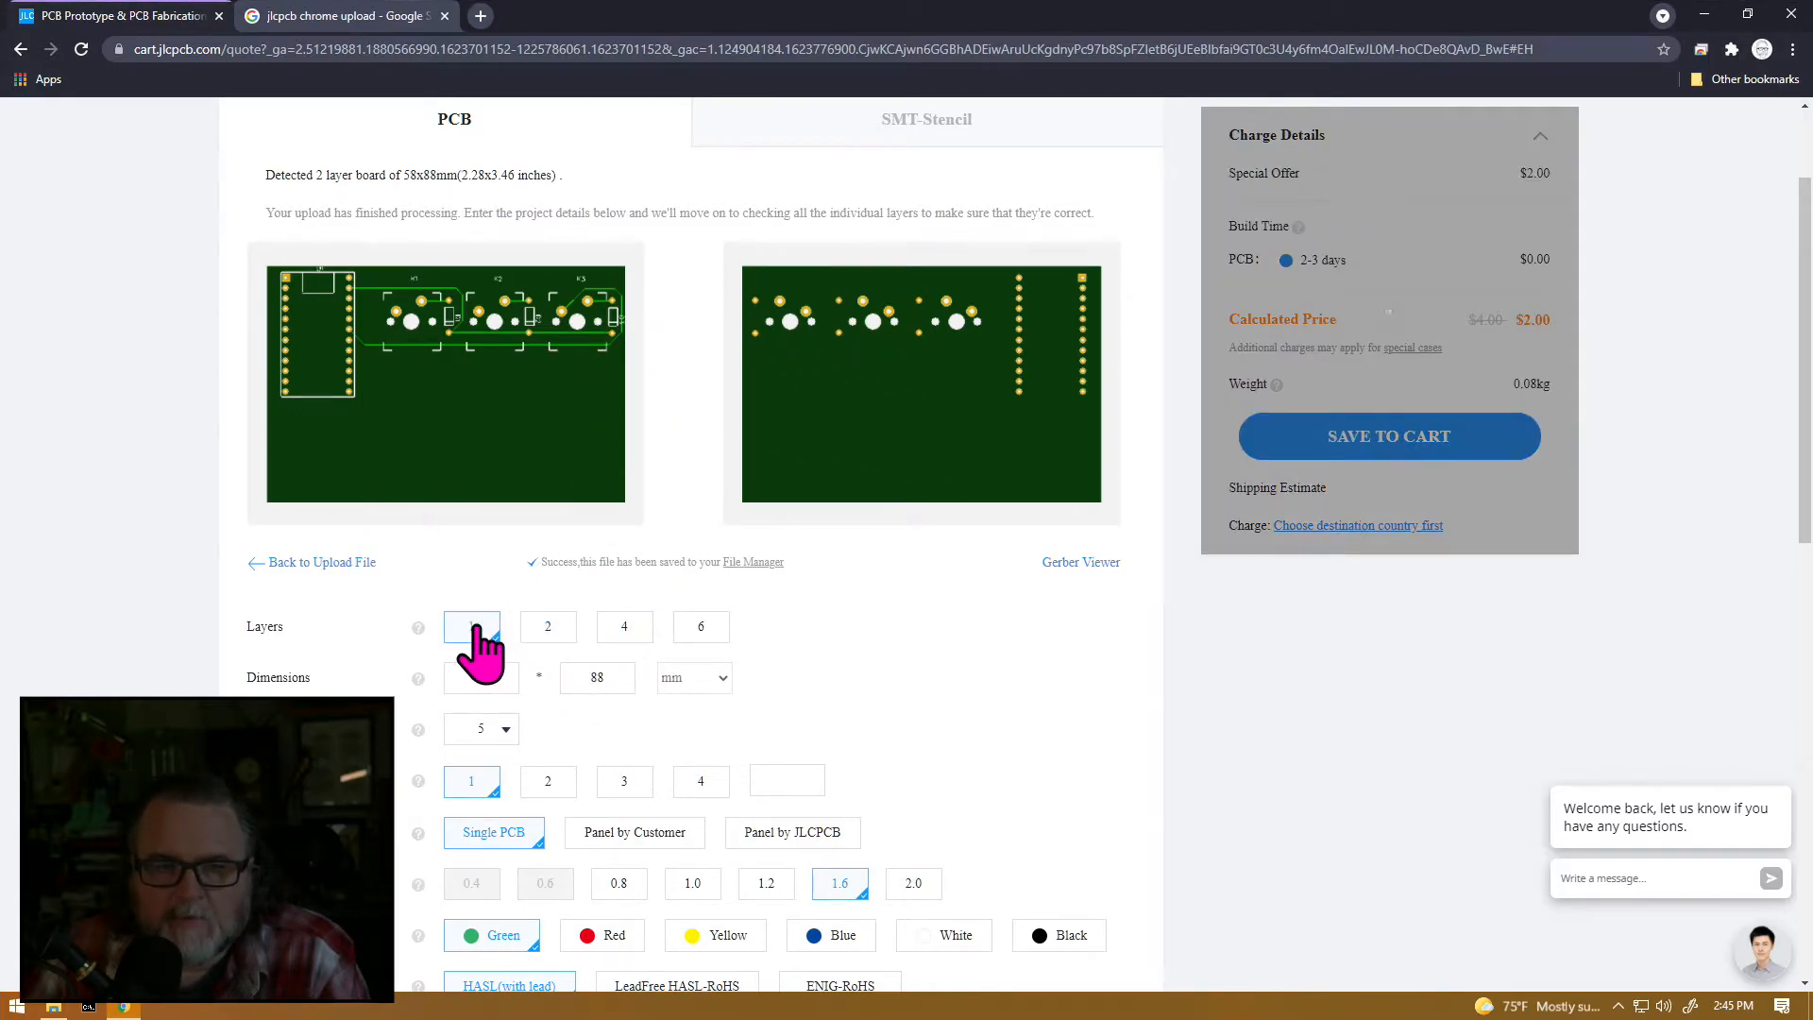
{"action": "left_click", "coordinate": [547, 627]}
Check the available PCB quantities and choose 5 boards
{"action": "scroll", "coordinate": [651, 604], "scroll_direction": "down", "scroll_amount": 1}
{"action": "scroll", "coordinate": [661, 623], "scroll_direction": "down", "scroll_amount": 2}
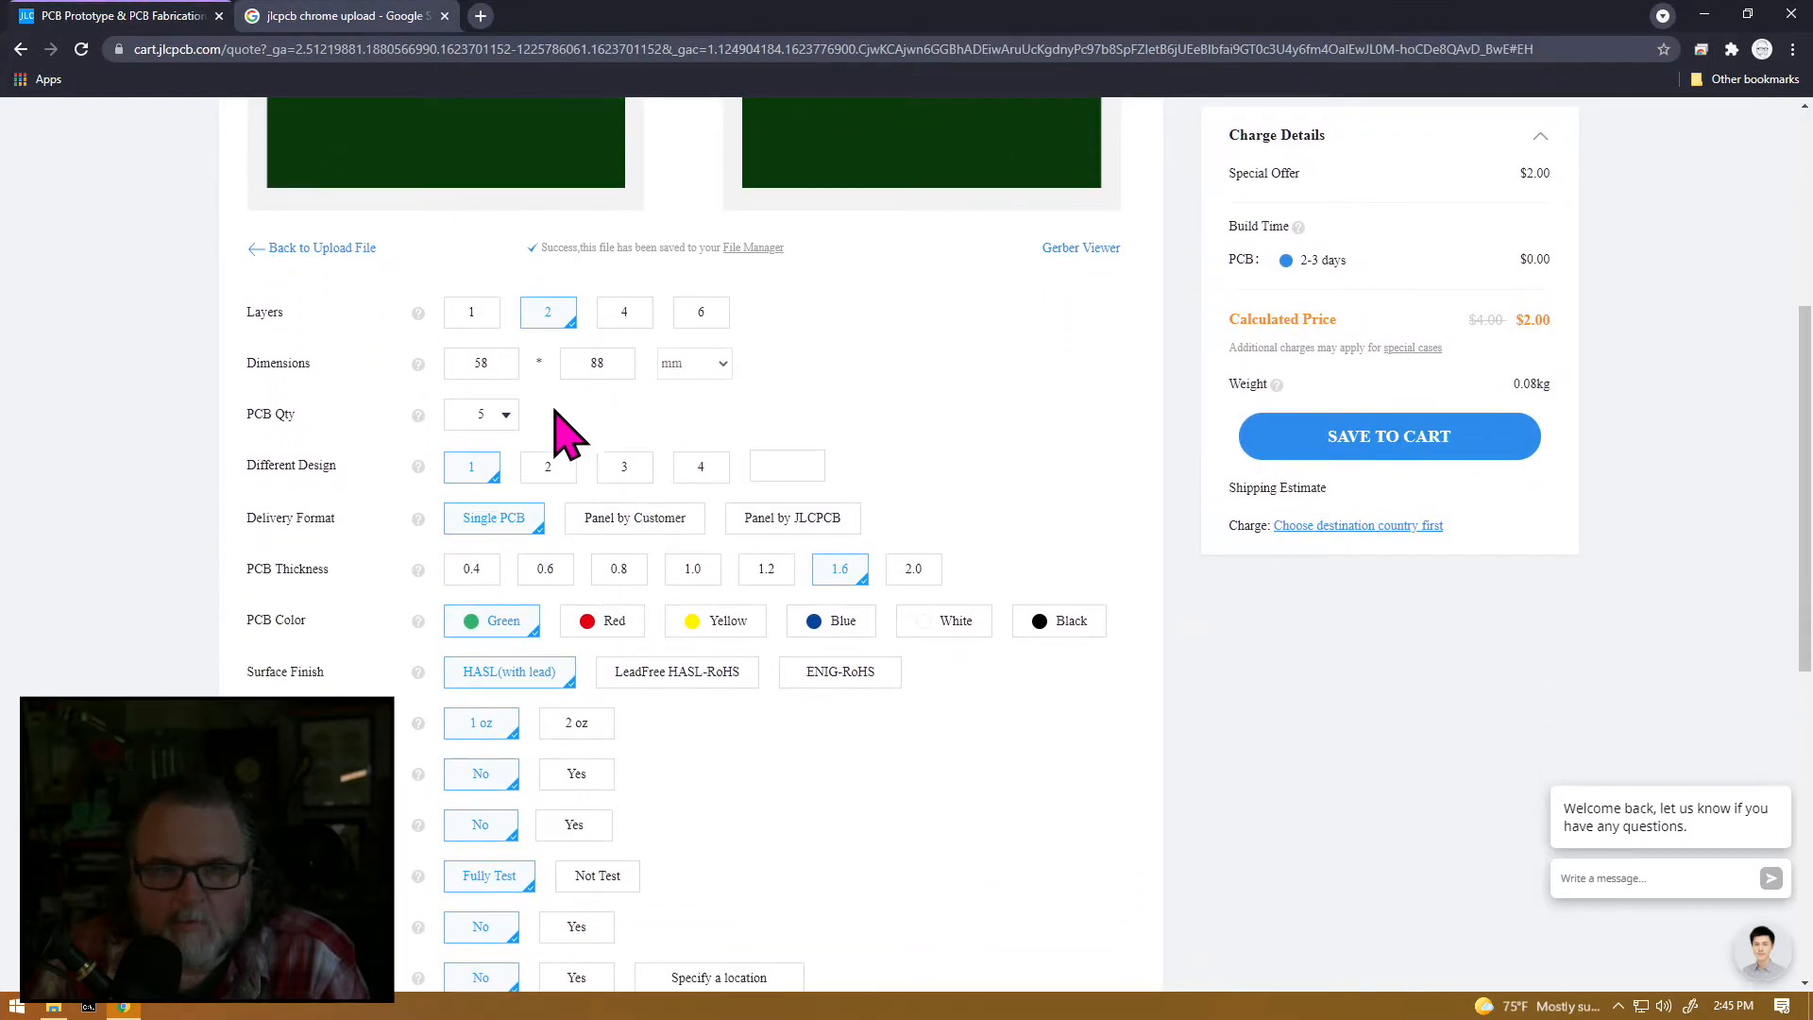
{"action": "left_click", "coordinate": [478, 414]}
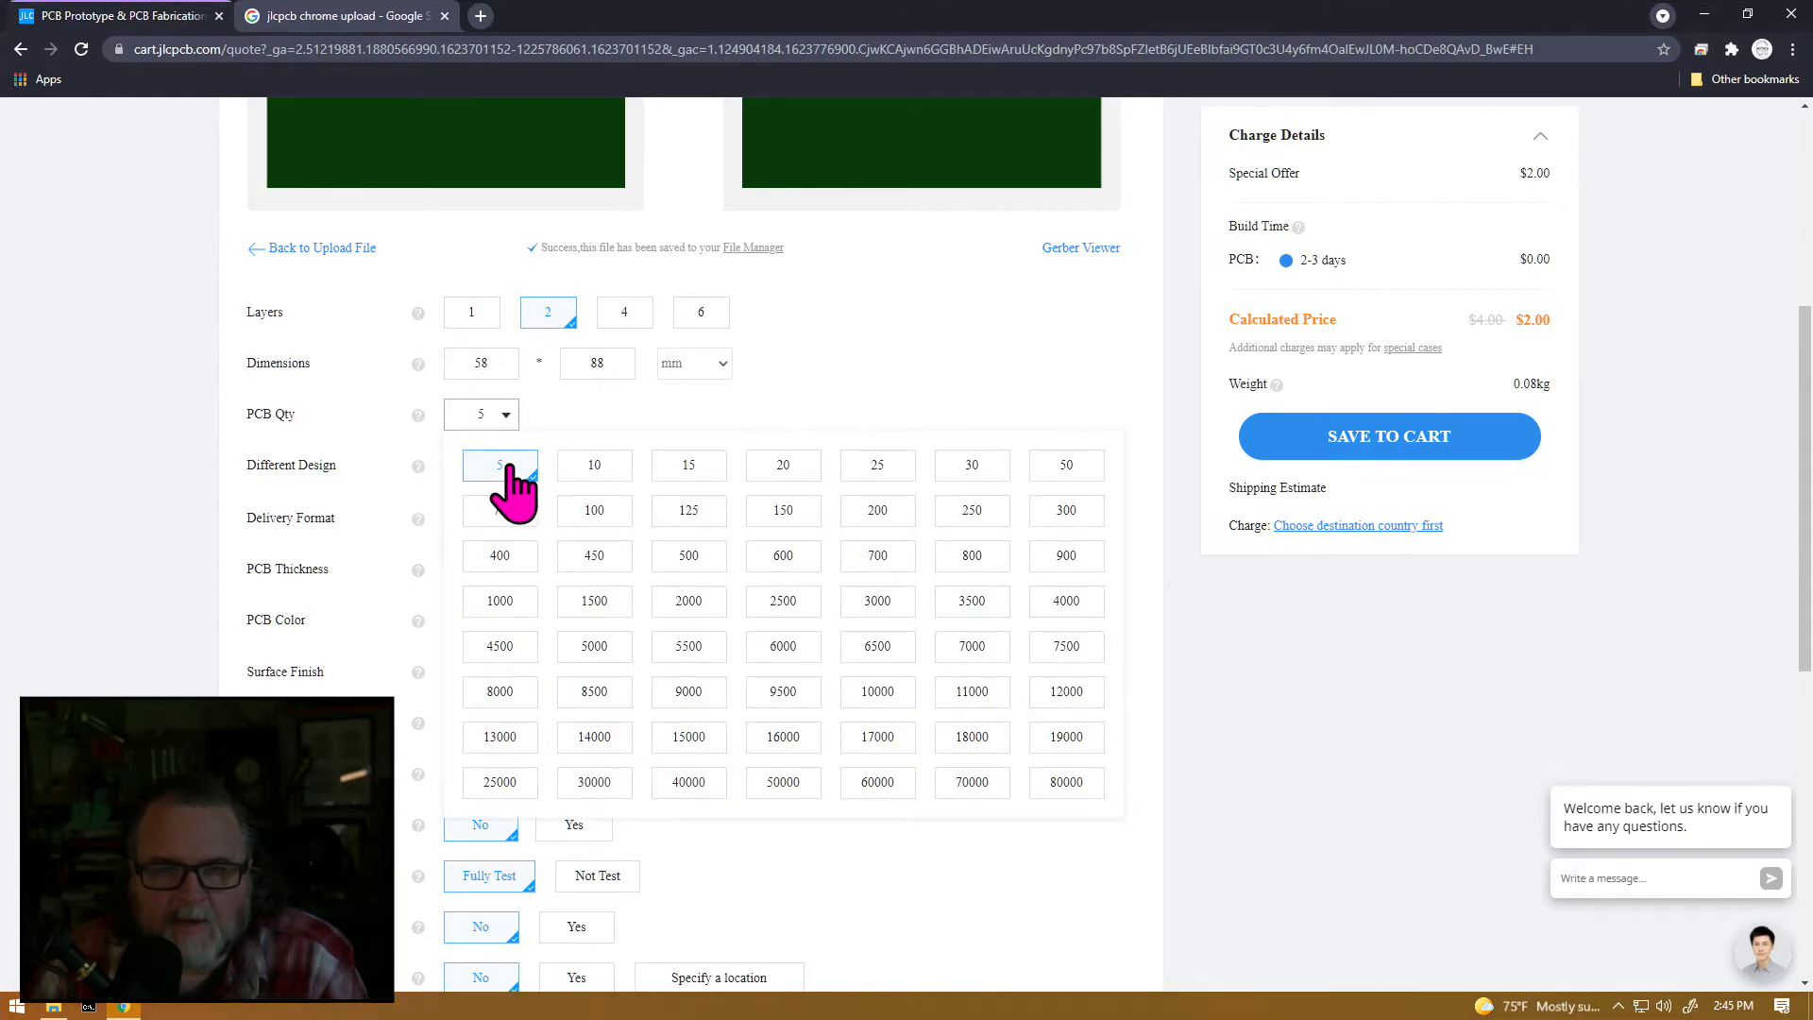
{"action": "left_click", "coordinate": [507, 467]}
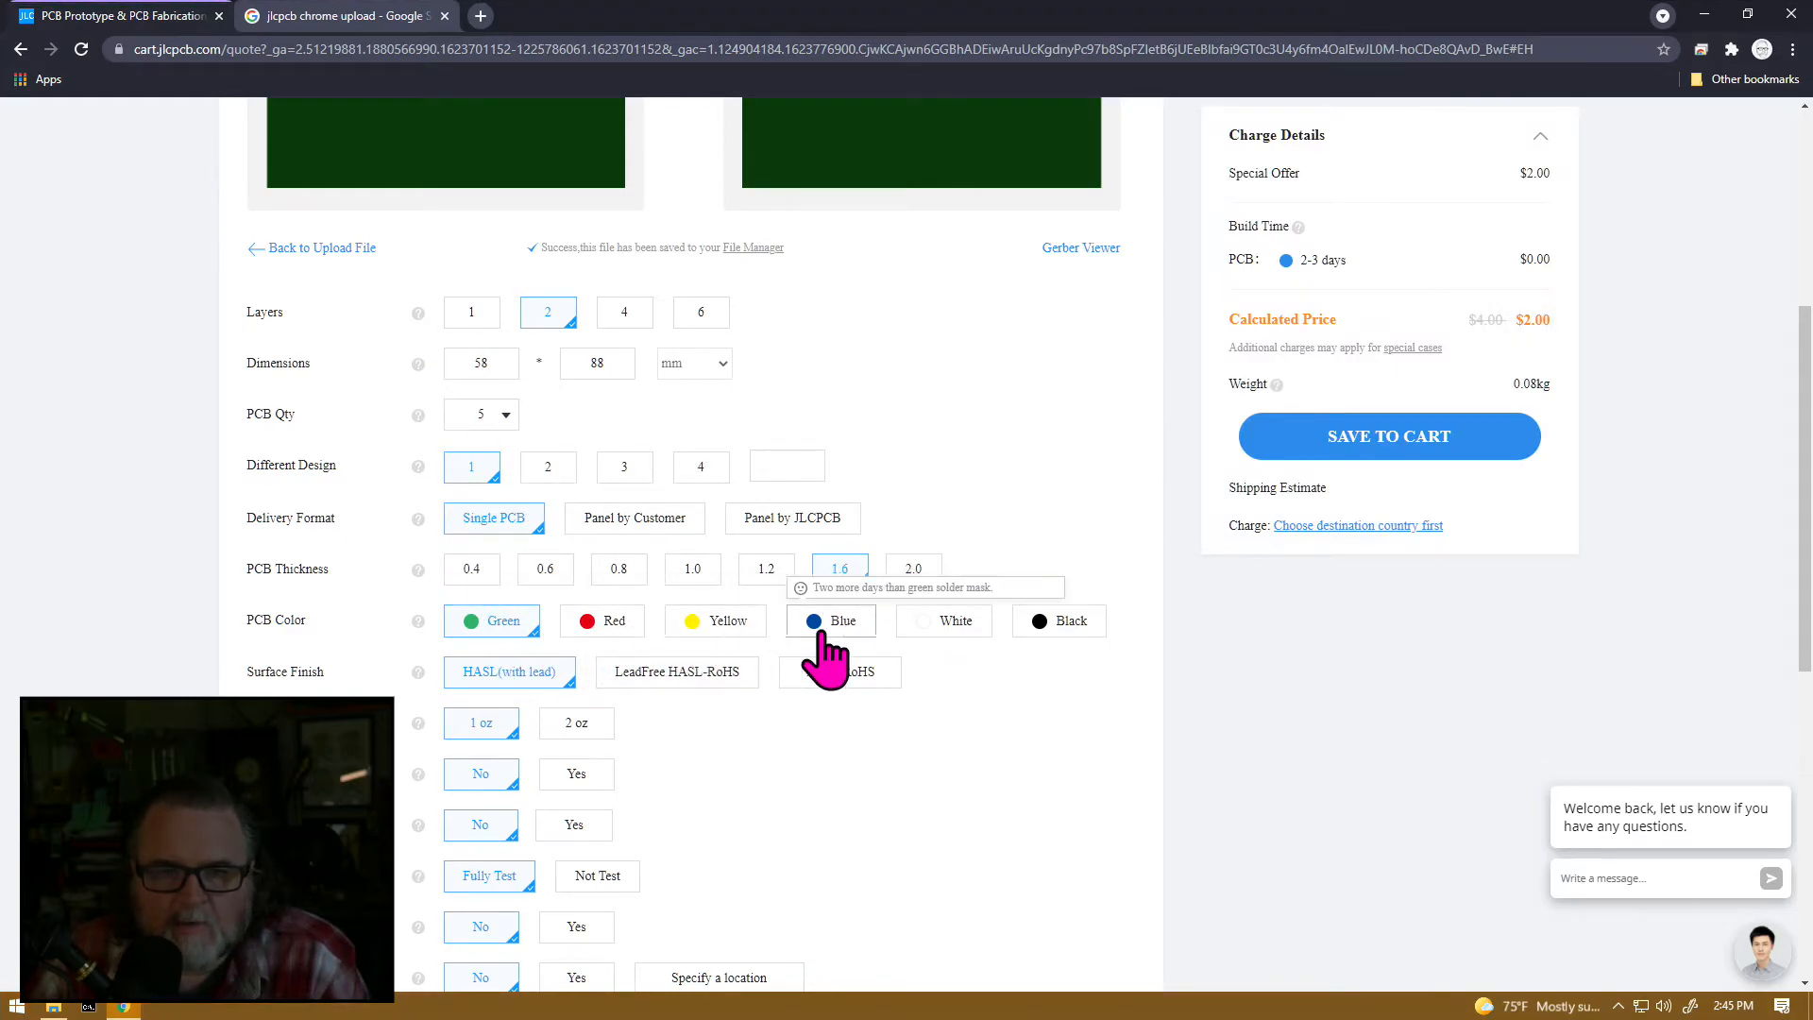
Set the PCB color to White, check the board preview, and choose the HASL(with lead) surface finish
{"action": "left_click", "coordinate": [943, 626]}
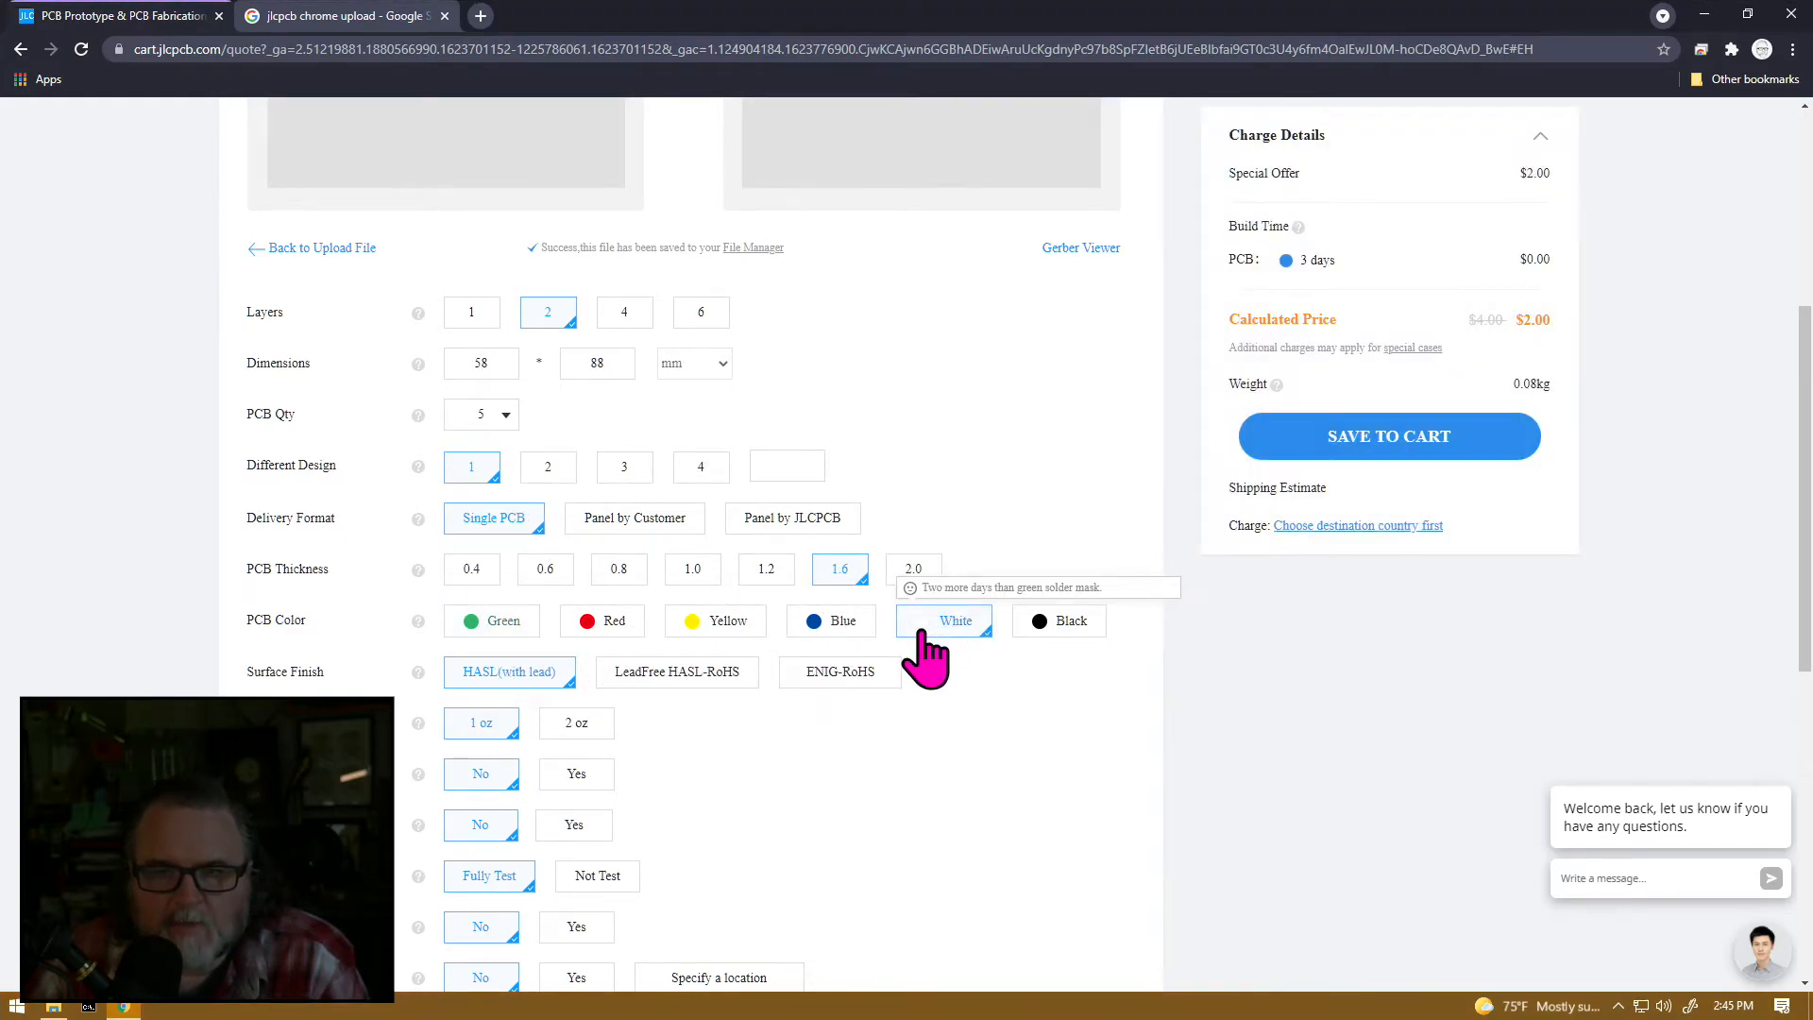
{"action": "scroll", "coordinate": [922, 625], "scroll_direction": "up", "scroll_amount": 3}
{"action": "scroll", "coordinate": [923, 620], "scroll_direction": "down", "scroll_amount": 5}
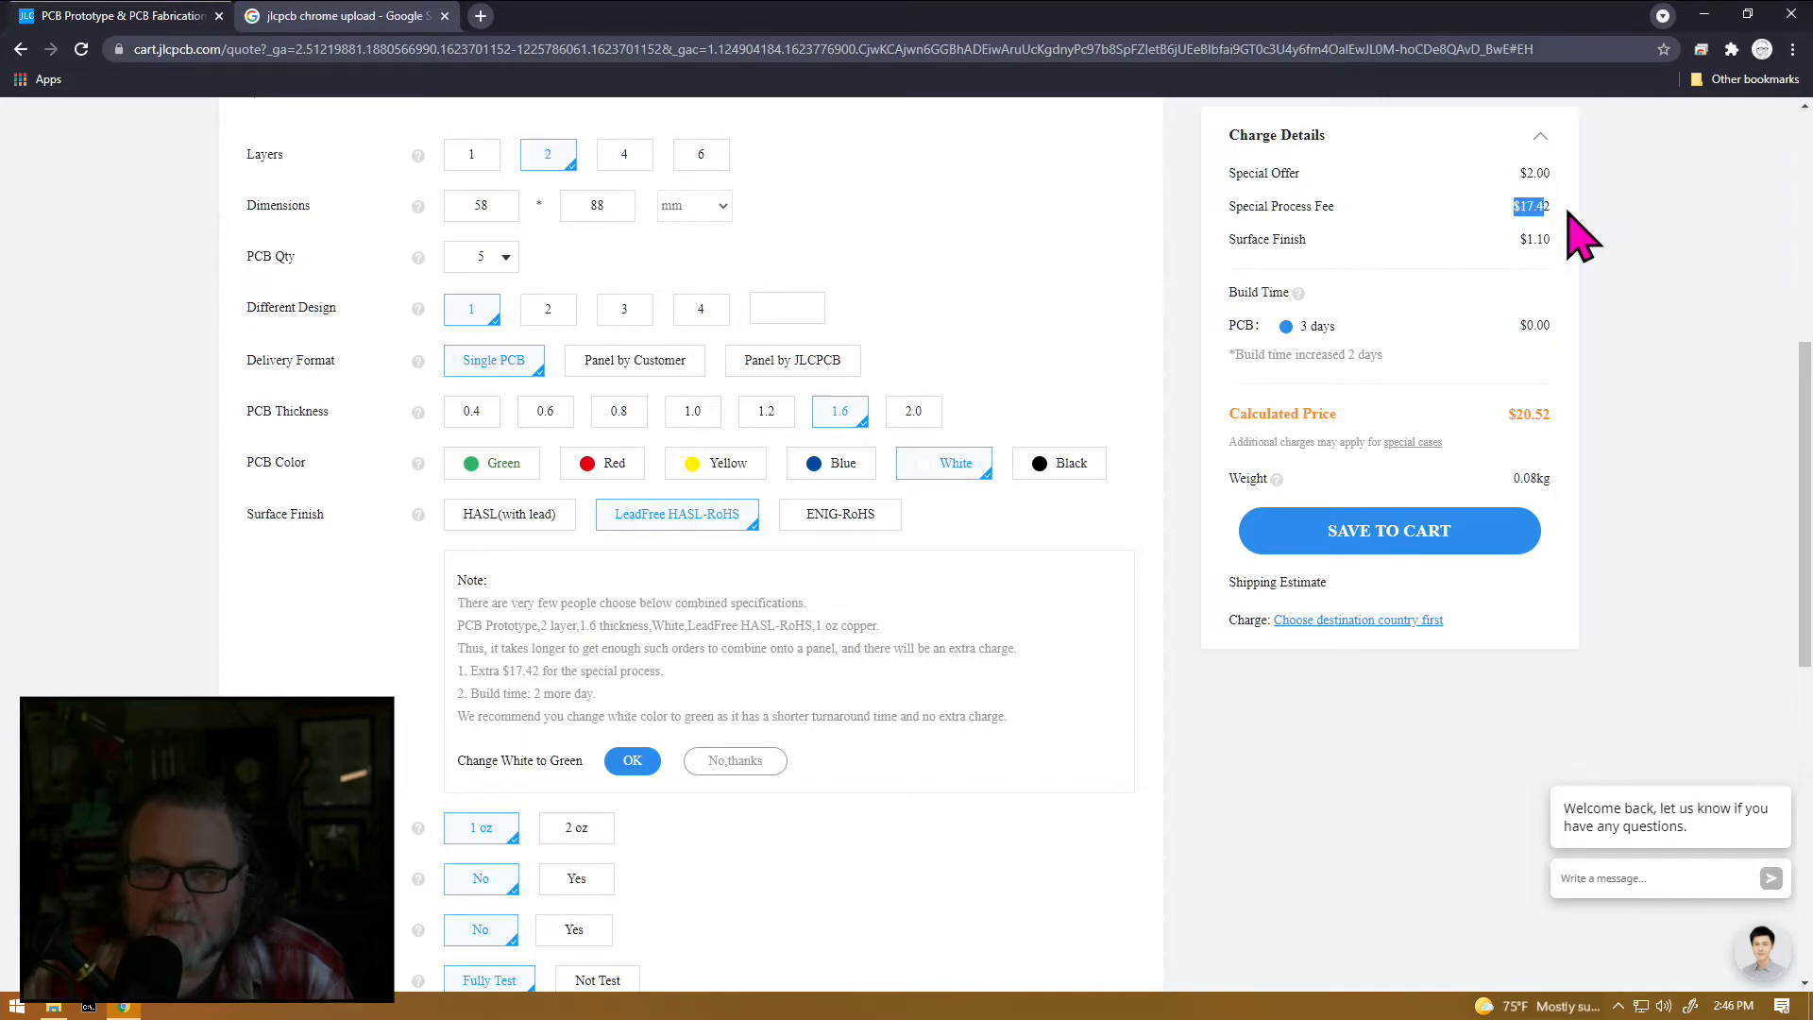
{"action": "left_click", "coordinate": [518, 516]}
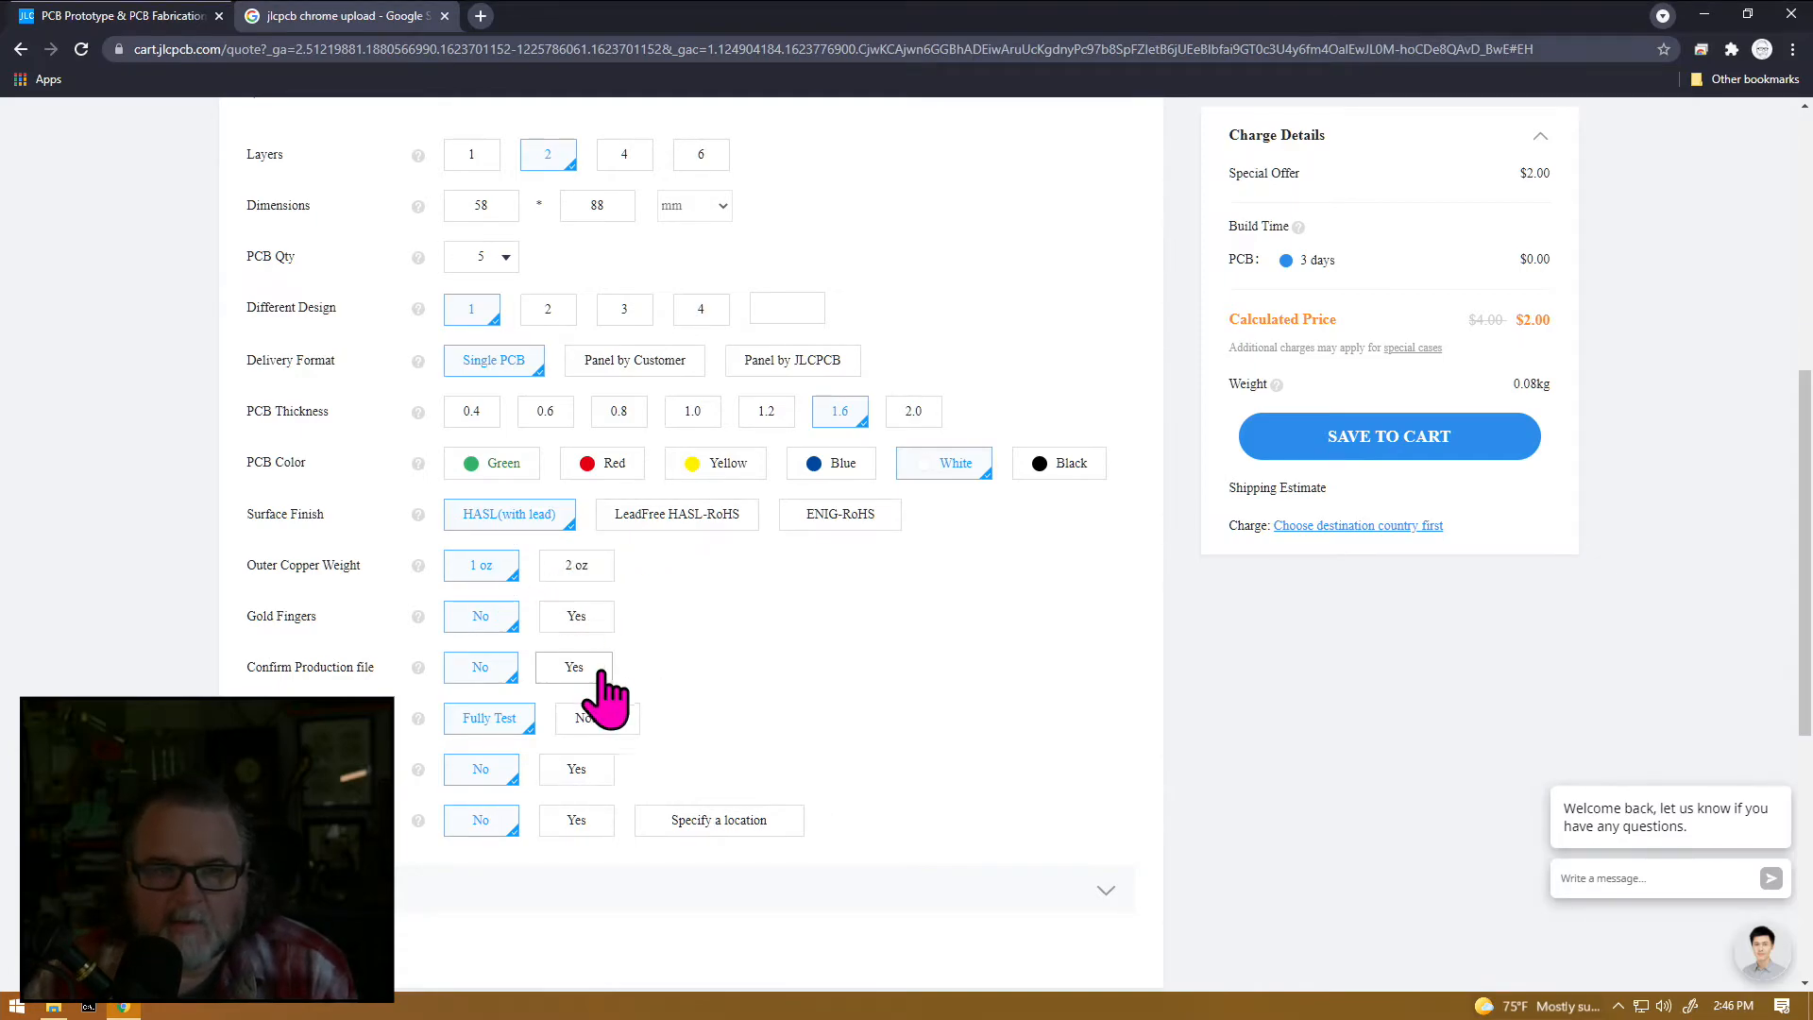
Review the remaining board options and price, save the order to the cart, and preview the board there
{"action": "scroll", "coordinate": [496, 651], "scroll_direction": "down", "scroll_amount": 1}
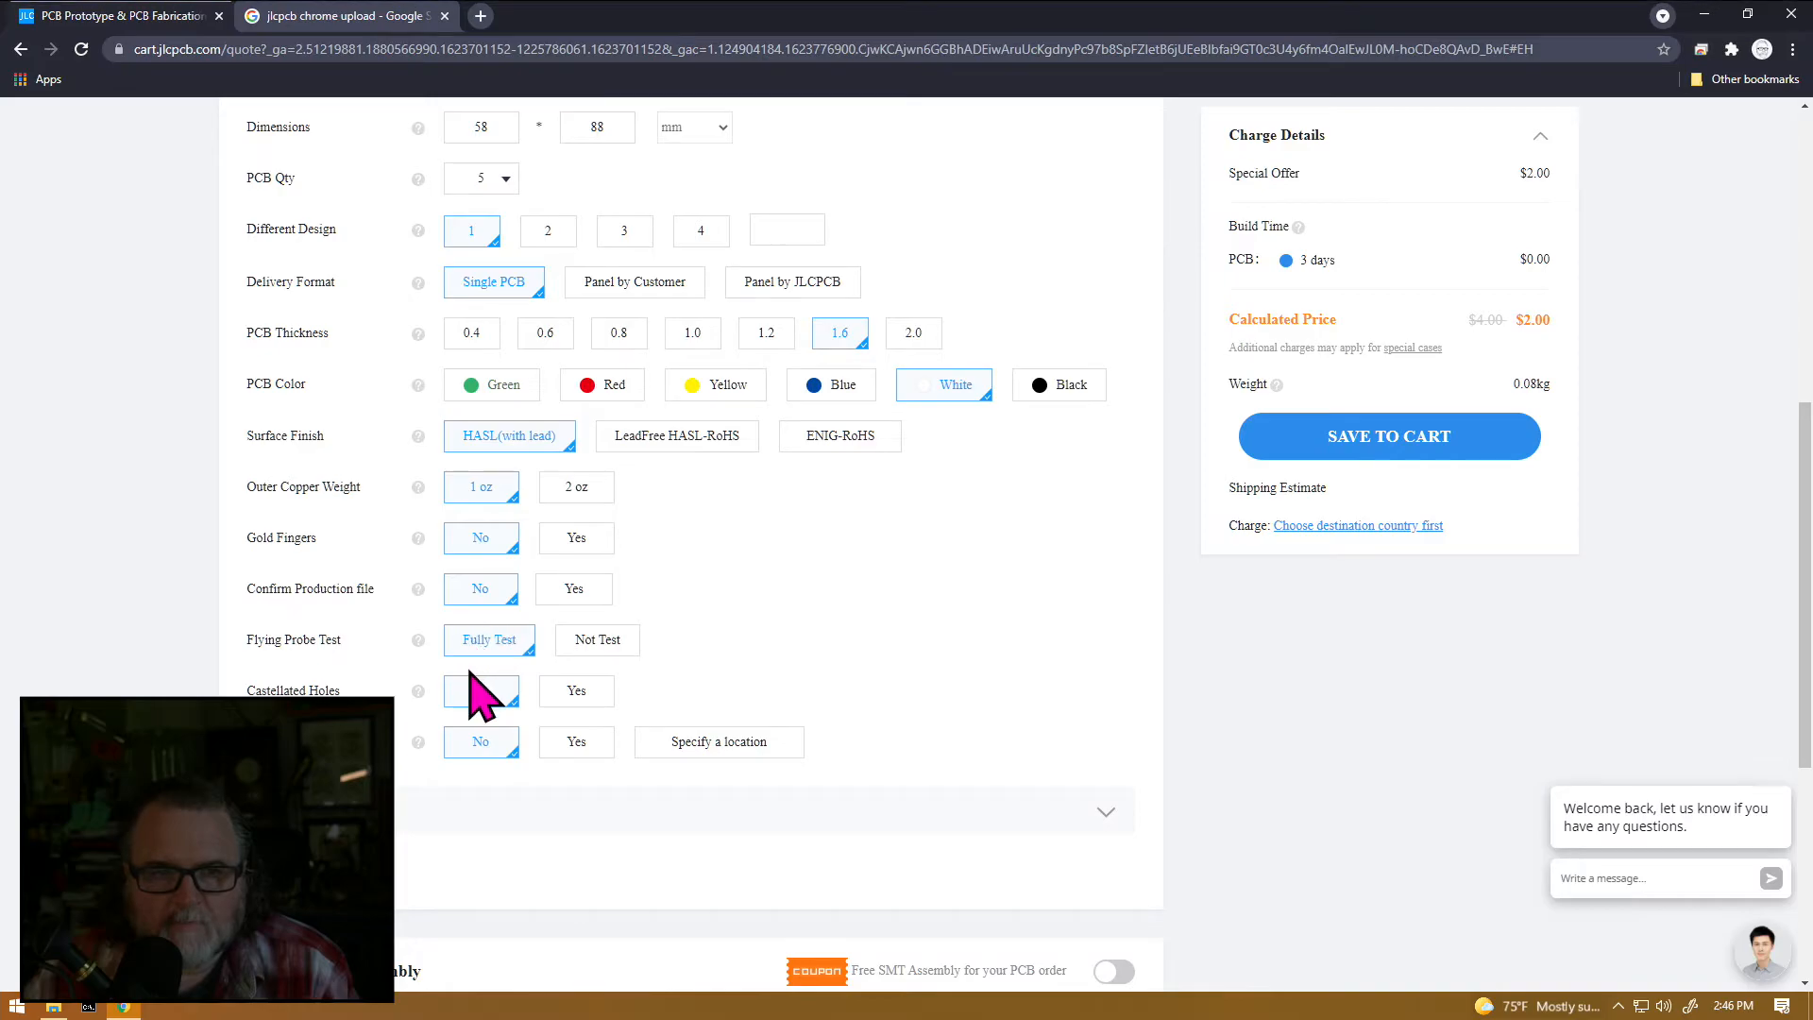
{"action": "scroll", "coordinate": [660, 789], "scroll_direction": "down", "scroll_amount": 3}
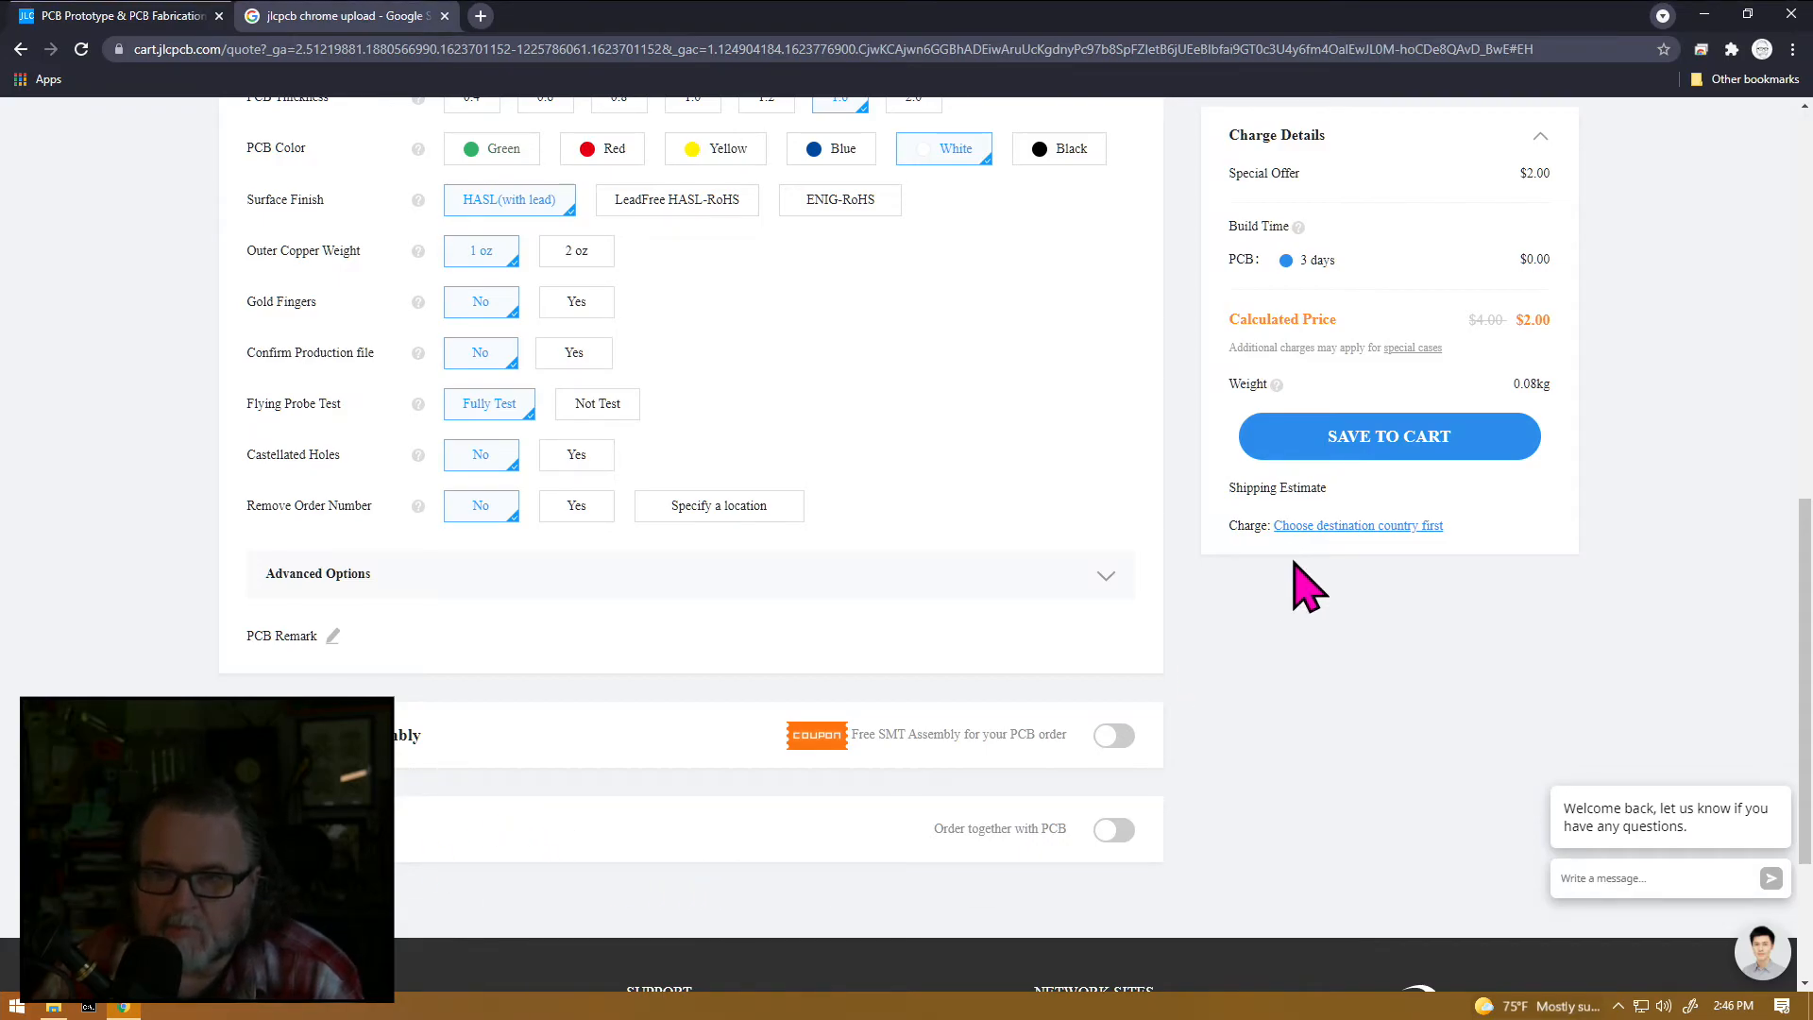
{"action": "scroll", "coordinate": [1541, 661], "scroll_direction": "up", "scroll_amount": 10}
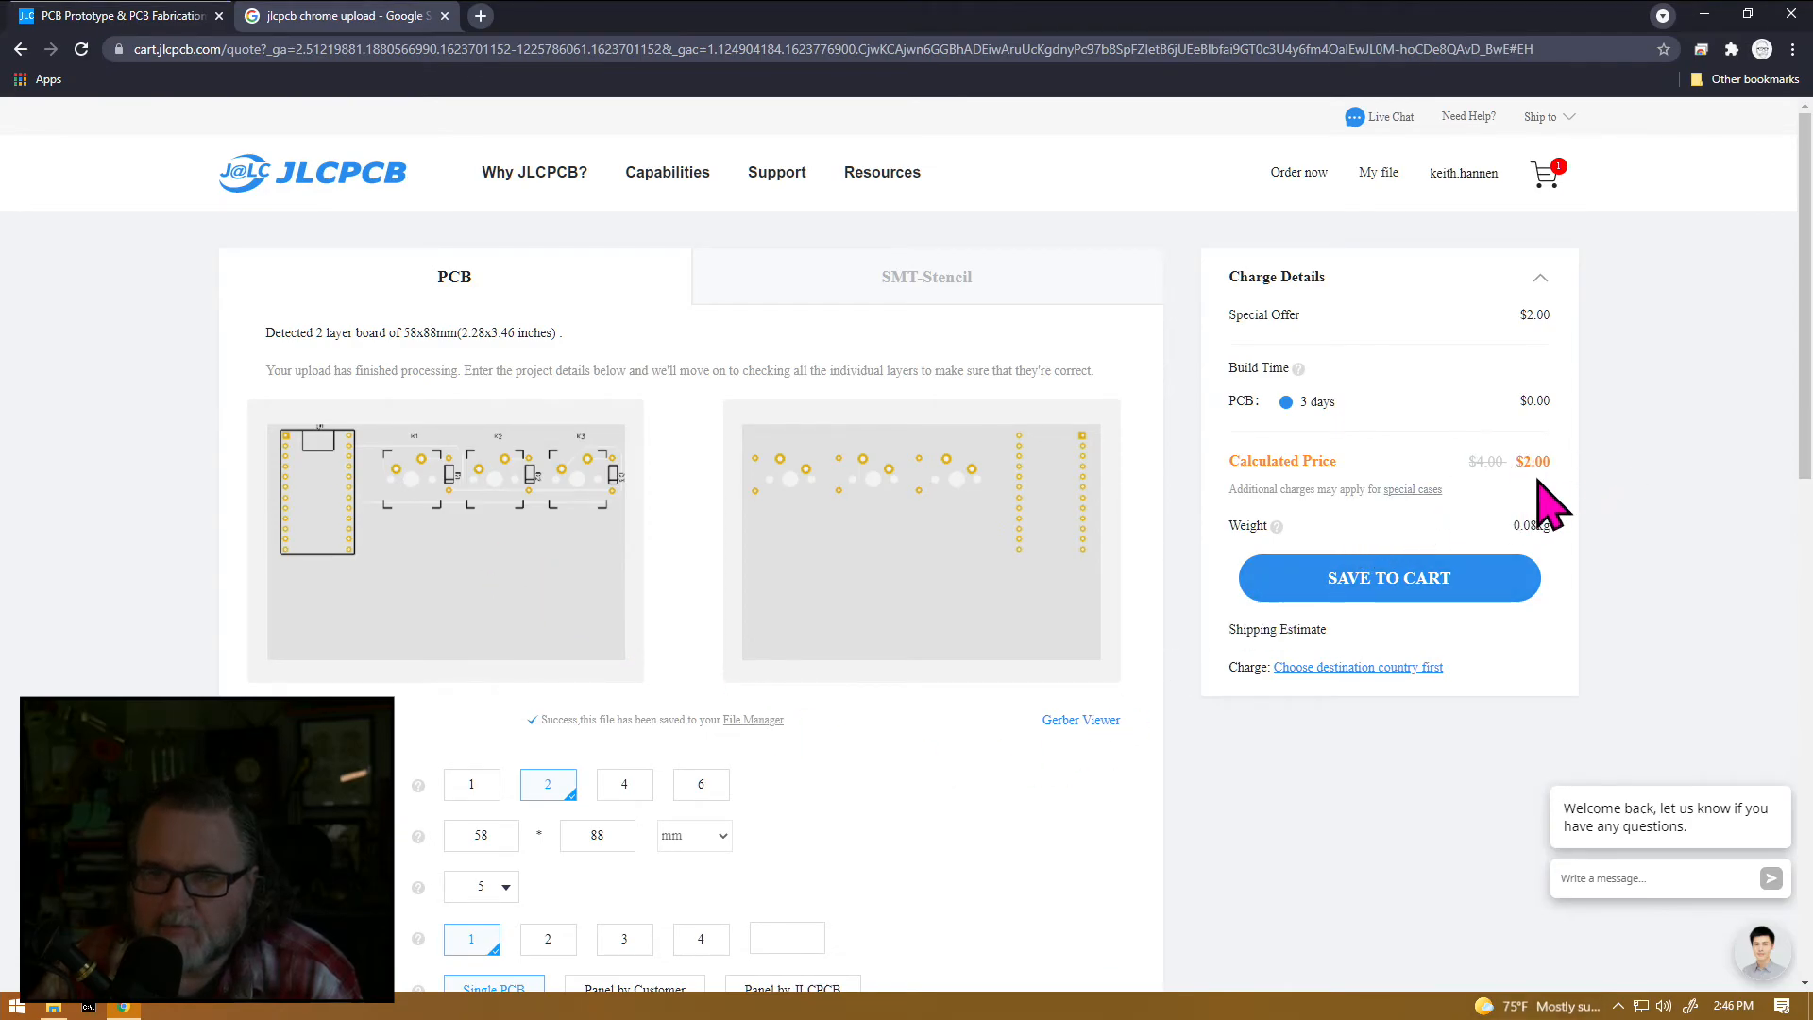
{"action": "left_click", "coordinate": [1516, 571]}
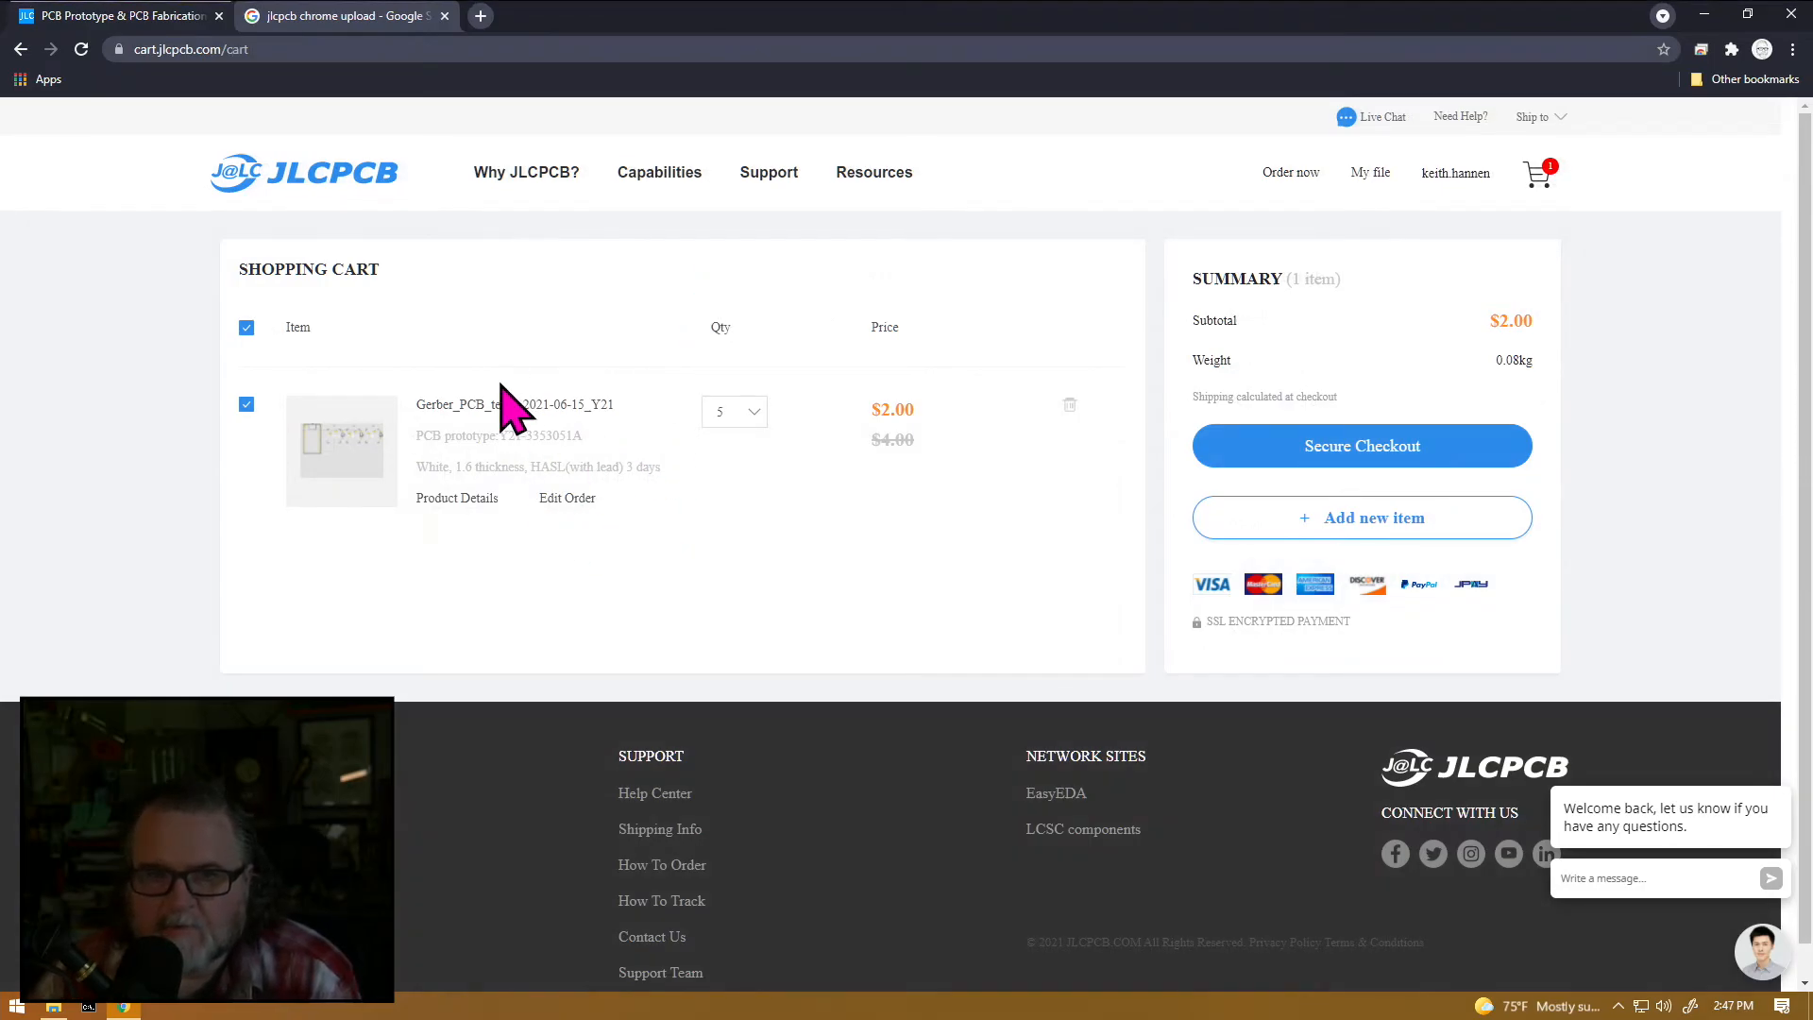
{"action": "mouse_move", "coordinate": [294, 483]}
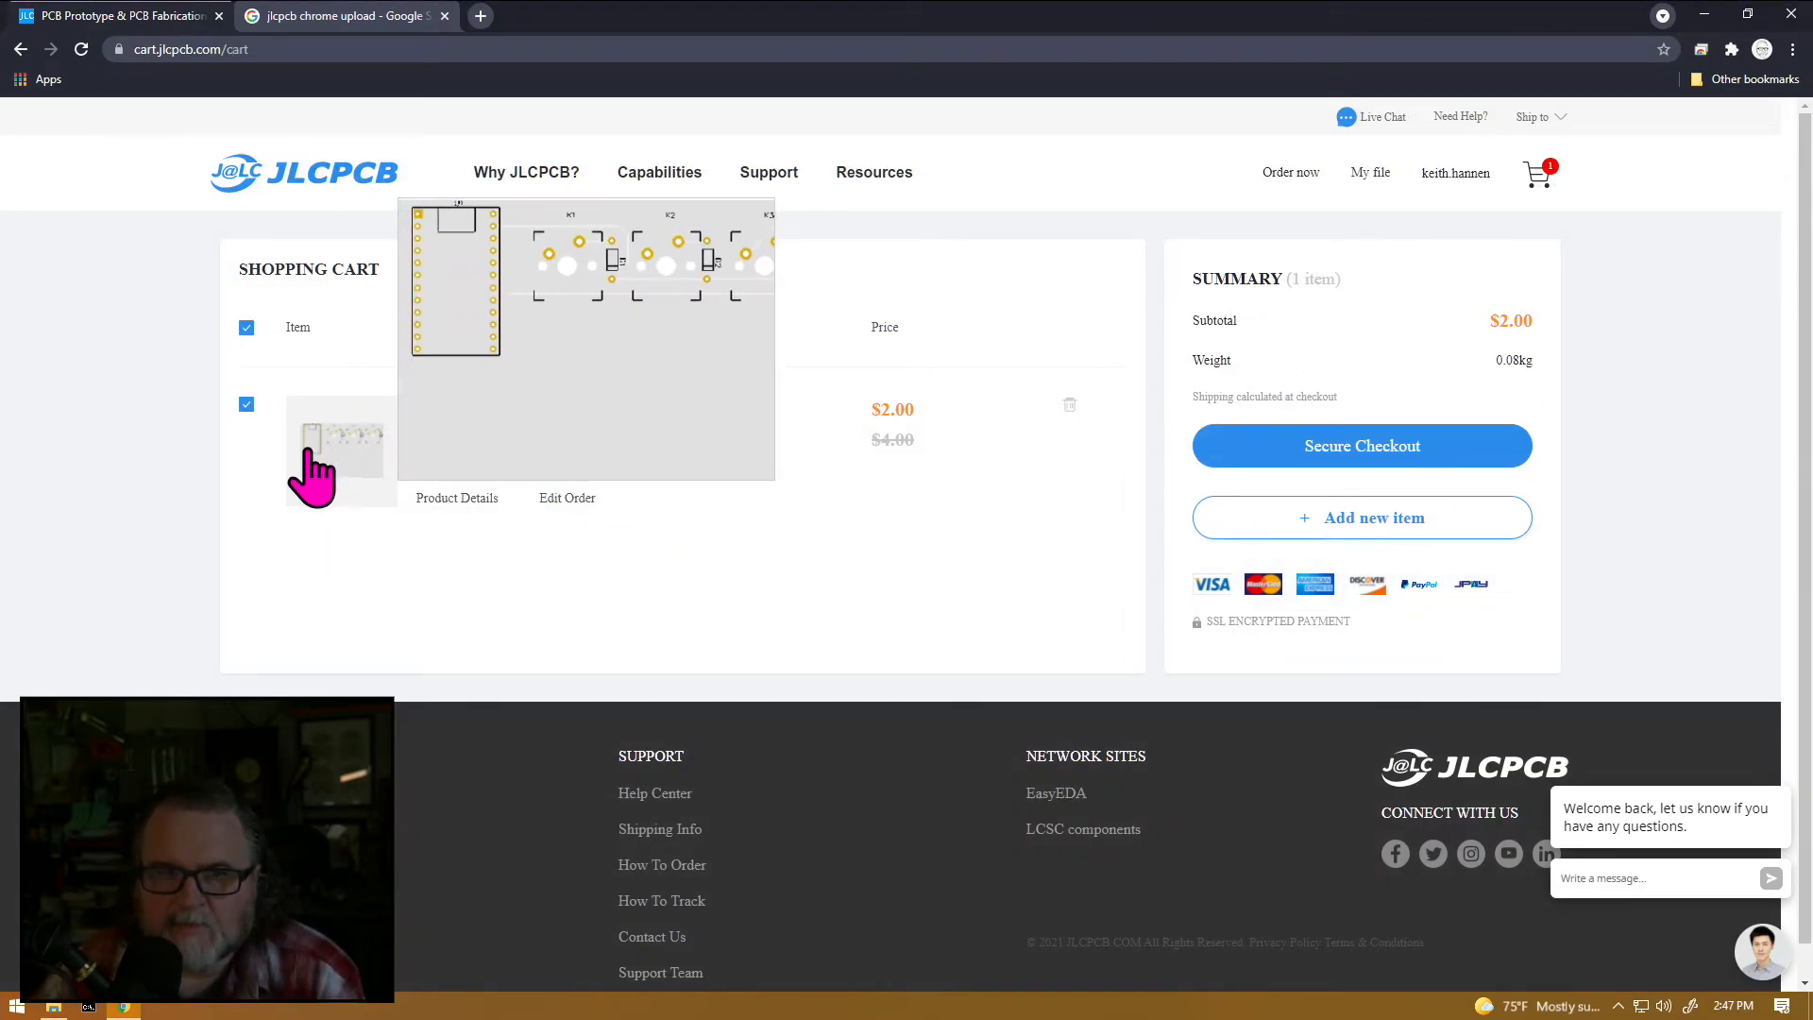